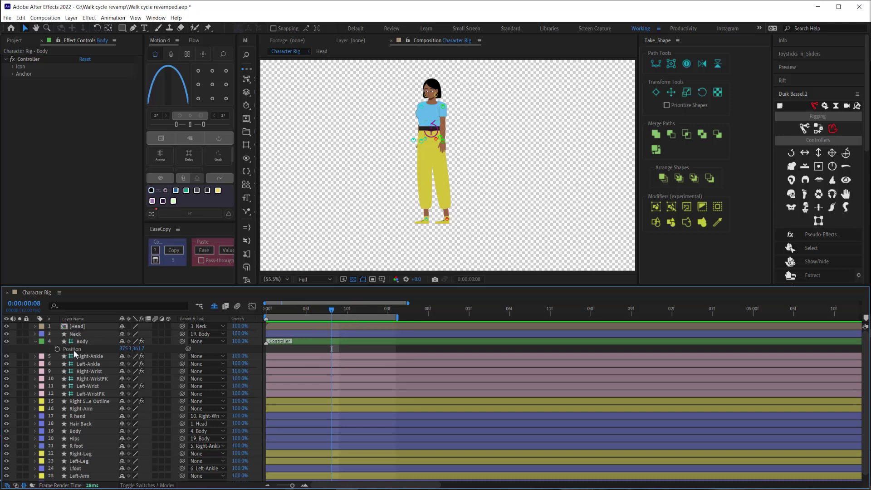
# Keyframe Body Position (875.3, 961.7) at frame 8 and paste that keyframe at 0:00 and 1:04
pyautogui.click(57, 349)
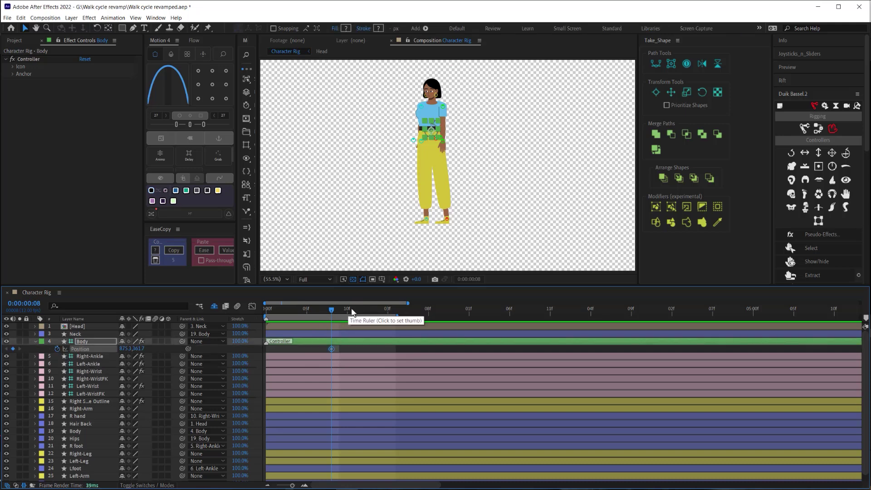
pyautogui.click(306, 311)
pyautogui.hotkey('ctrl', 'v')
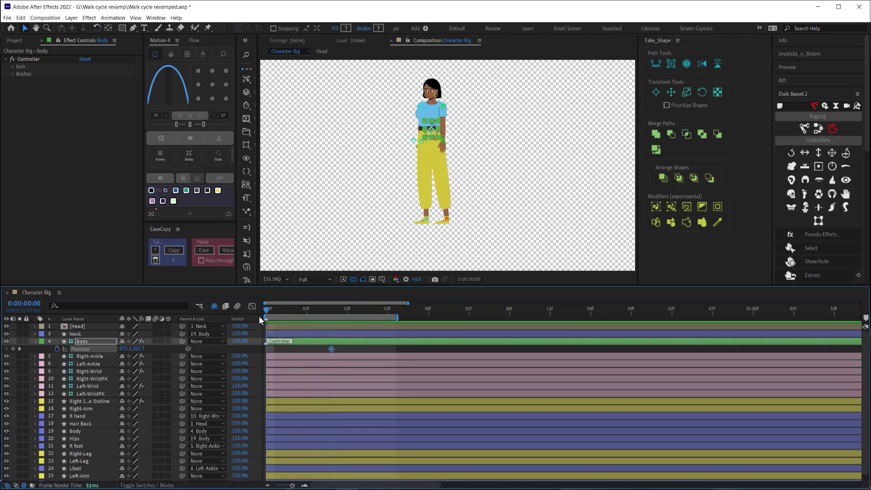
pyautogui.click(395, 312)
pyautogui.hotkey('ctrl', 'v')
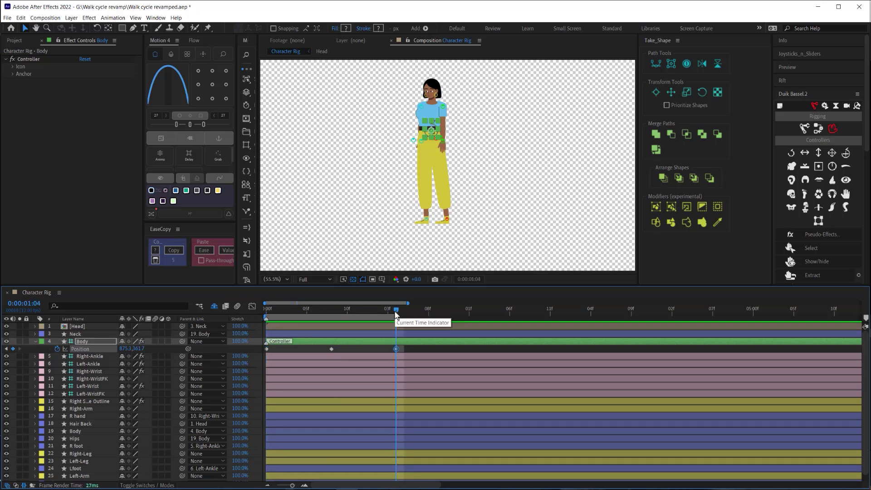
pyautogui.click(433, 348)
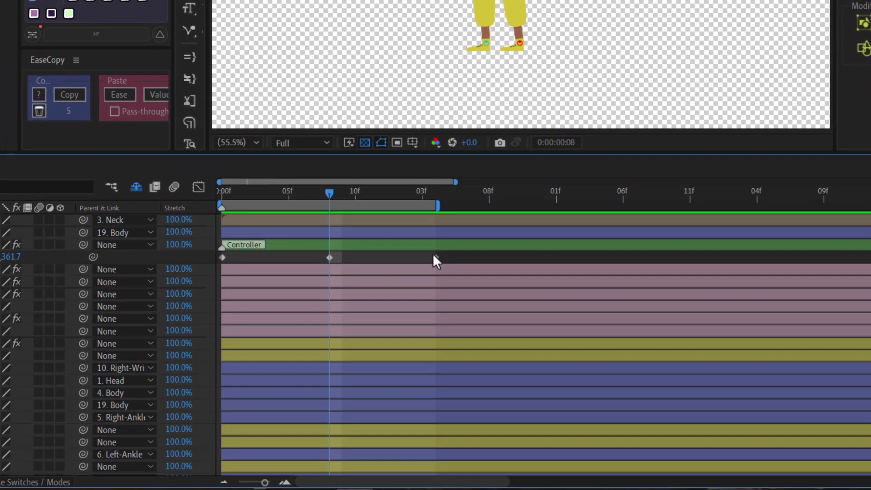
pyautogui.click(396, 349)
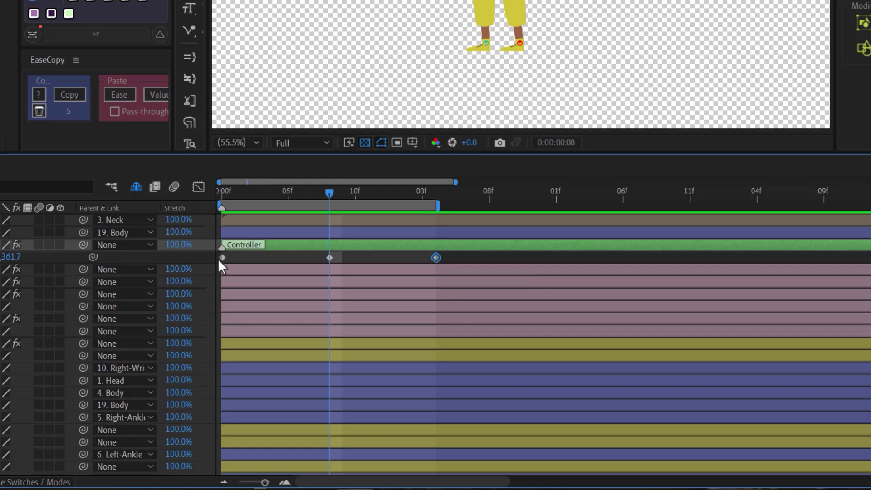
pyautogui.click(236, 262)
pyautogui.click(436, 257)
# Lower the Body's Position Y on its three keyframes so the knees bend into a crouch
pyautogui.moveTo(441, 256); pyautogui.dragTo(217, 263)
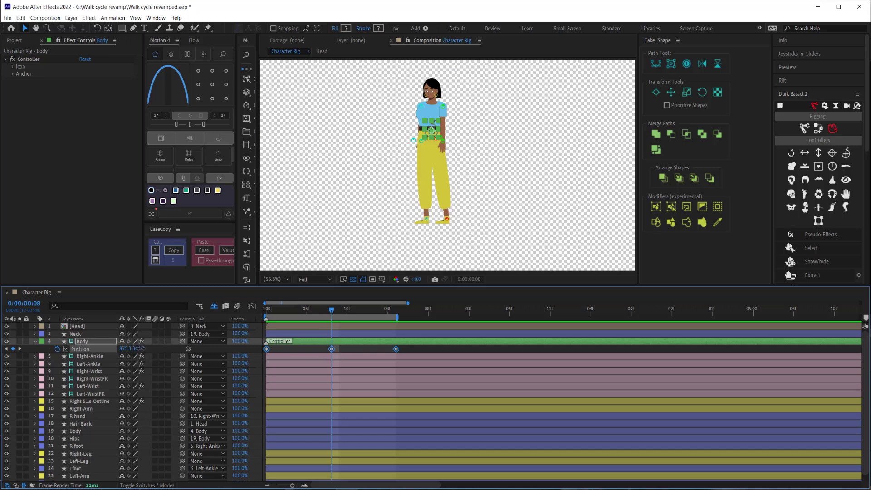
pyautogui.moveTo(141, 349); pyautogui.dragTo(161, 349)
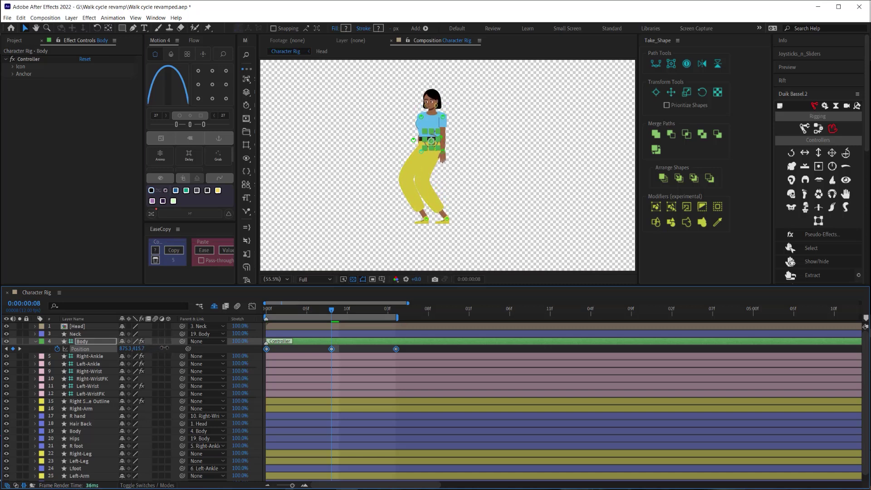
pyautogui.press('Up')
pyautogui.press('Up')
pyautogui.press('Up')
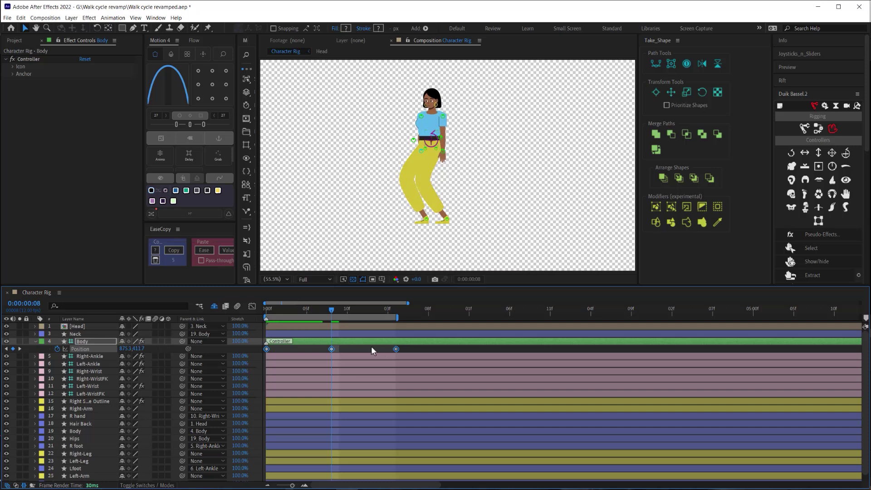
pyautogui.click(371, 347)
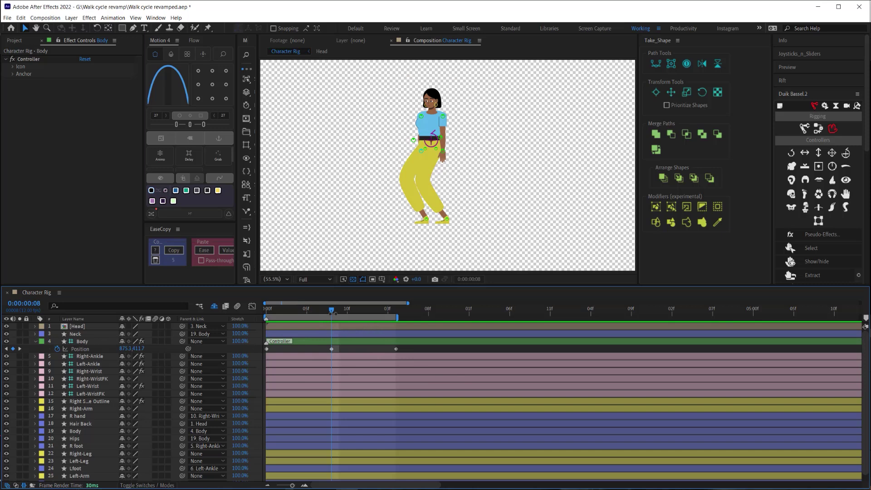
# Add Body Position keyframes at 0:04 and 1:00 and raise the body for the passing poses
pyautogui.moveTo(331, 312); pyautogui.dragTo(301, 315)
pyautogui.click(12, 349)
pyautogui.press('pagedown')
pyautogui.press('pagedown')
pyautogui.press('pagedown')
pyautogui.press('pagedown')
pyautogui.press('pagedown')
pyautogui.press('pagedown')
pyautogui.press('pagedown')
pyautogui.press('pagedown')
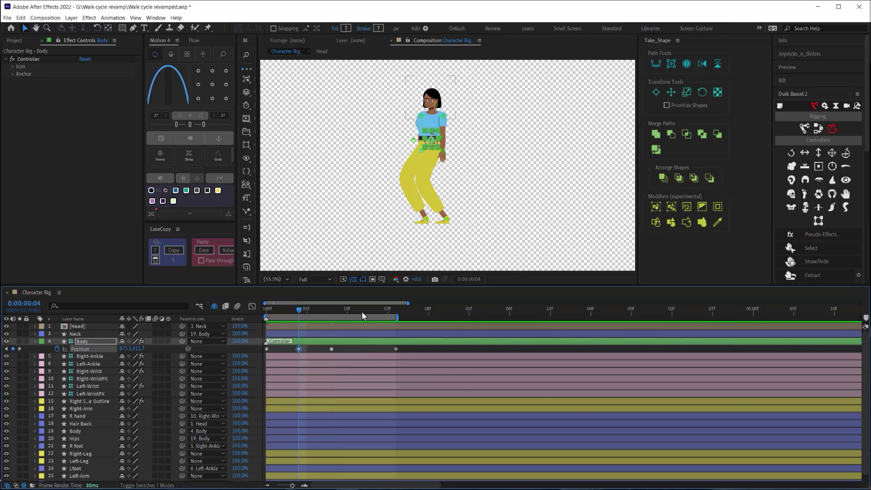
pyautogui.click(12, 348)
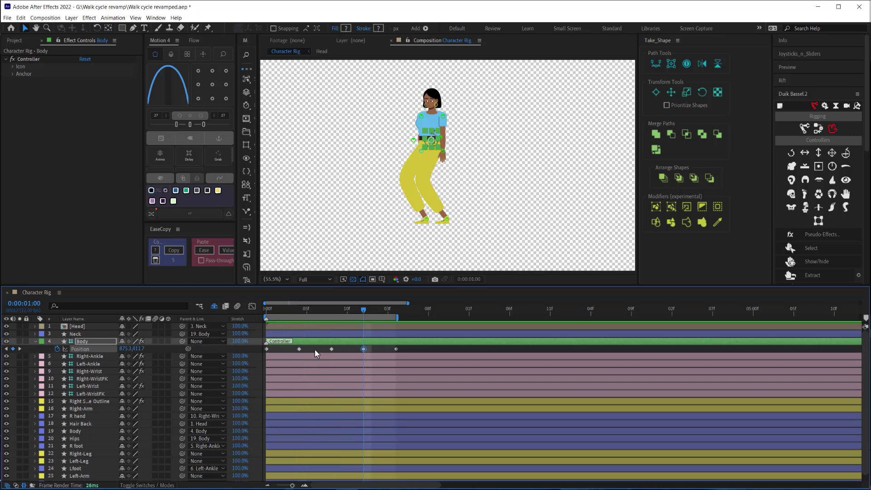
pyautogui.moveTo(138, 348); pyautogui.dragTo(112, 356)
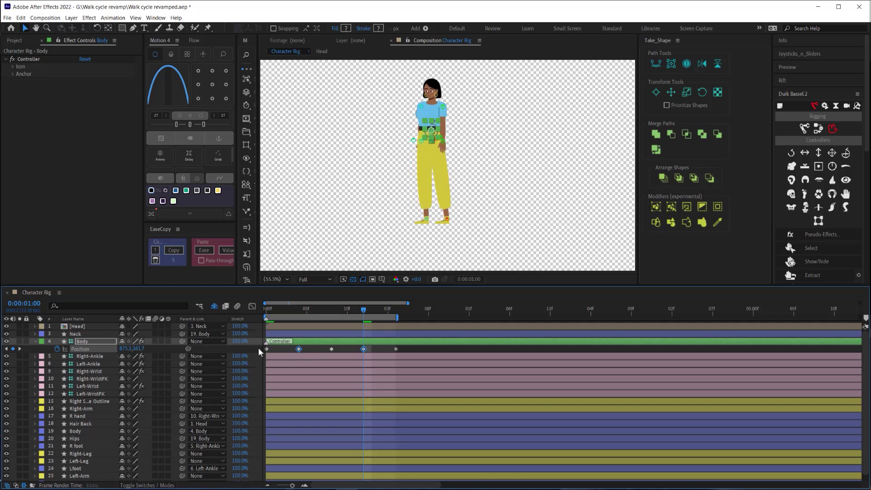
# Apply Easy Ease to all five Position keyframes, then select the 0:04 and 1:00 keys
pyautogui.moveTo(406, 353); pyautogui.dragTo(263, 355)
pyautogui.press('F9')
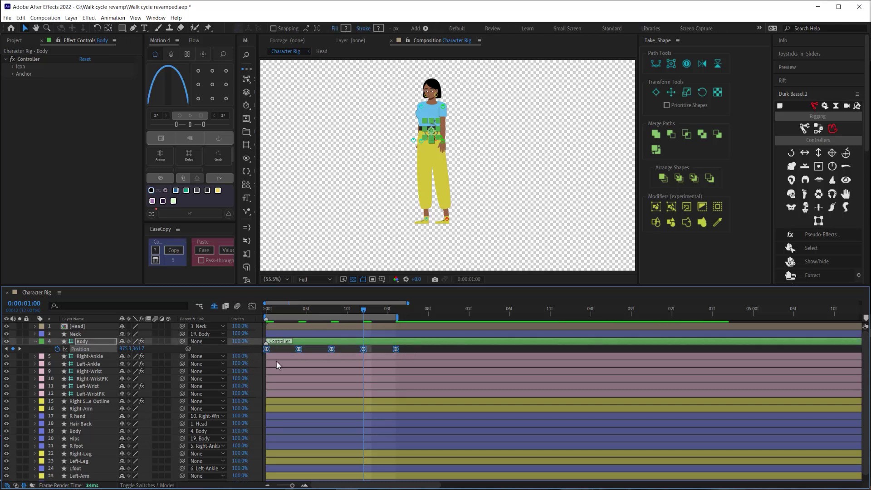
pyautogui.click(299, 349)
pyautogui.keyDown('shift'); pyautogui.click(363, 349); pyautogui.keyUp('shift')
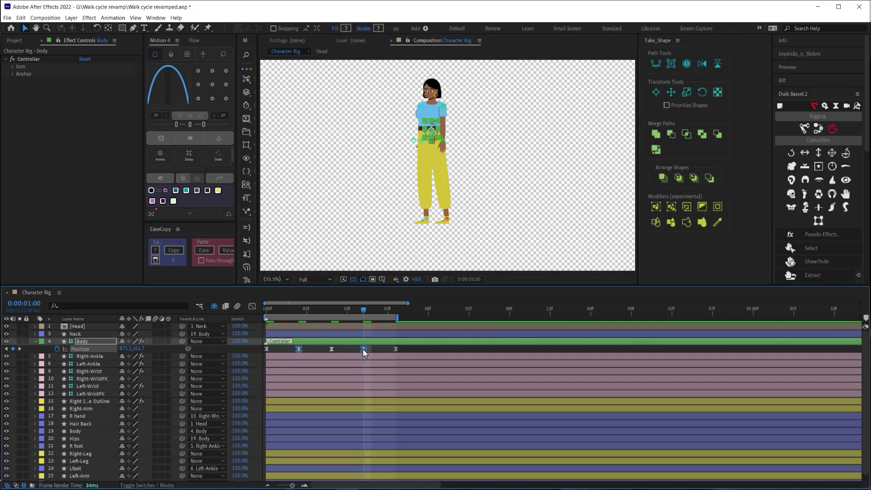
# Set Keyframe Velocity incoming and outgoing influence to 80% on the 0:04 and 1:00 Position keys
pyautogui.rightClick(364, 350)
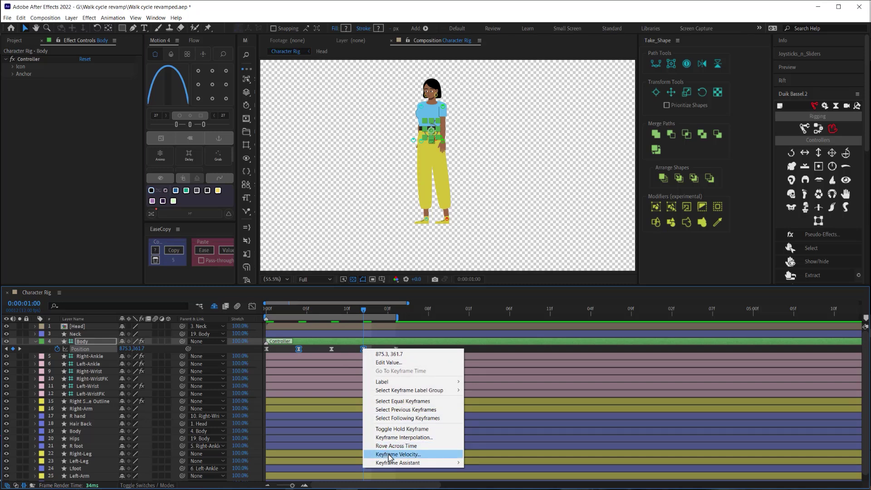
pyautogui.click(435, 455)
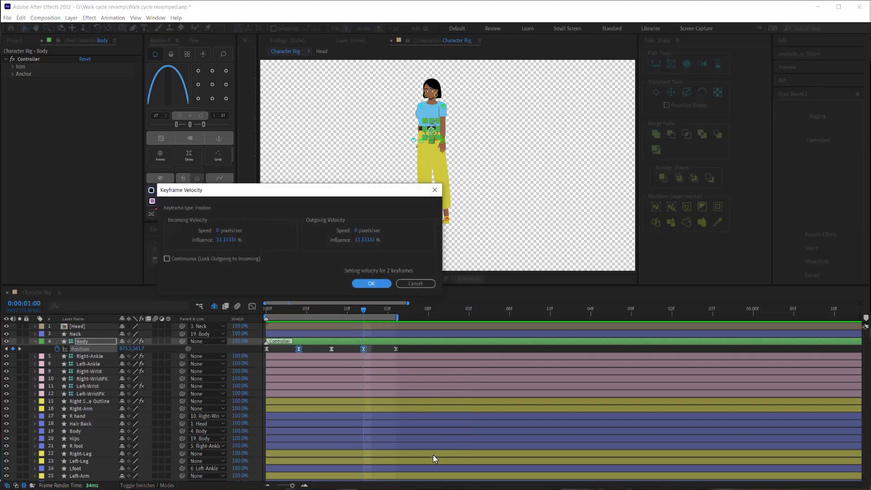
pyautogui.click(224, 241)
pyautogui.write('80')
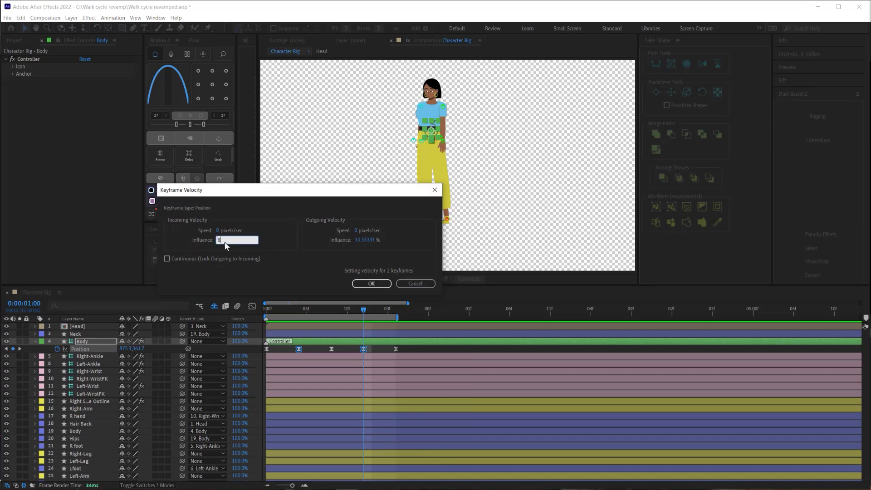
pyautogui.click(364, 240)
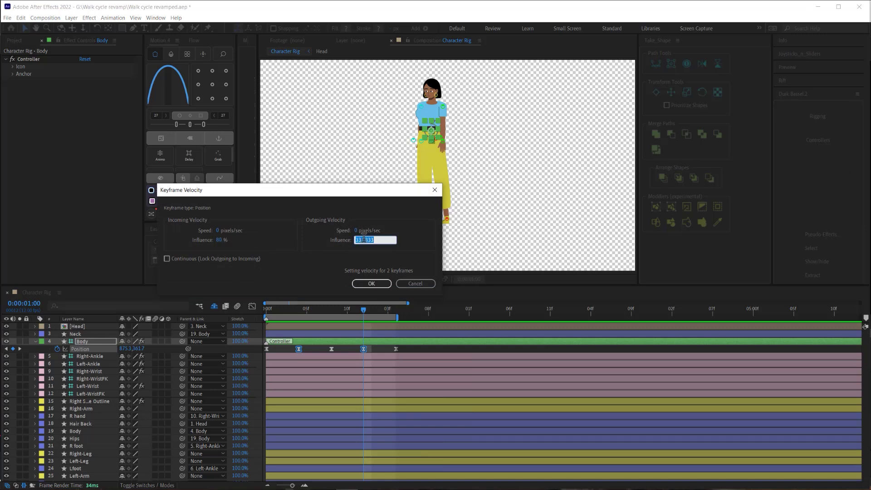
pyautogui.write('80')
pyautogui.click(371, 283)
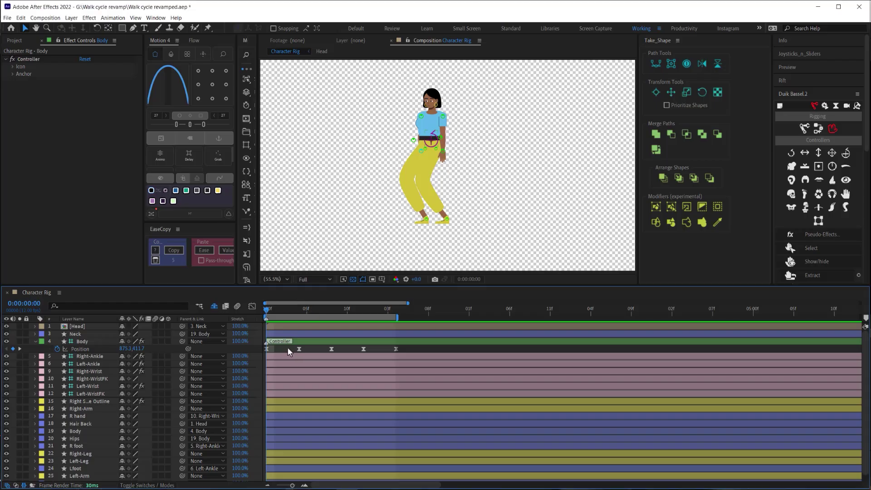
pyautogui.press('space')
pyautogui.press('space')
pyautogui.click(95, 342)
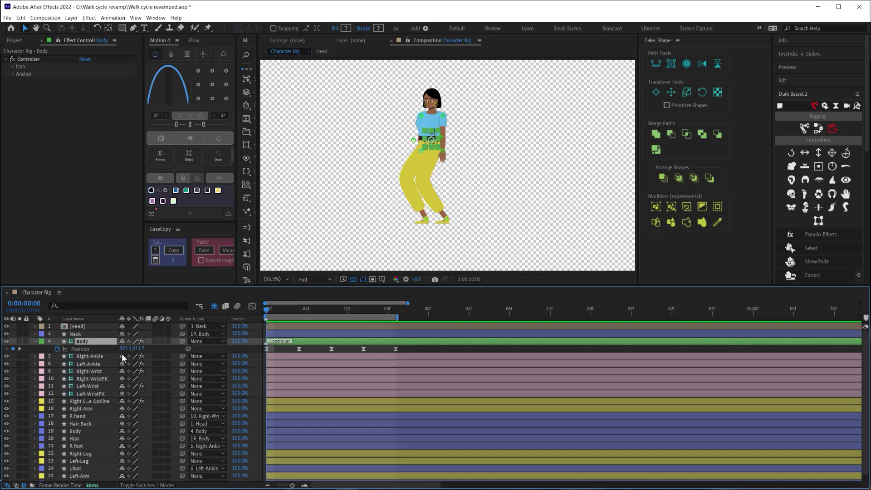
# Add Body Rotation keyframes at frames 0, 4, 8, 1:00 and 1:04
pyautogui.hotkey('shift', 'r')
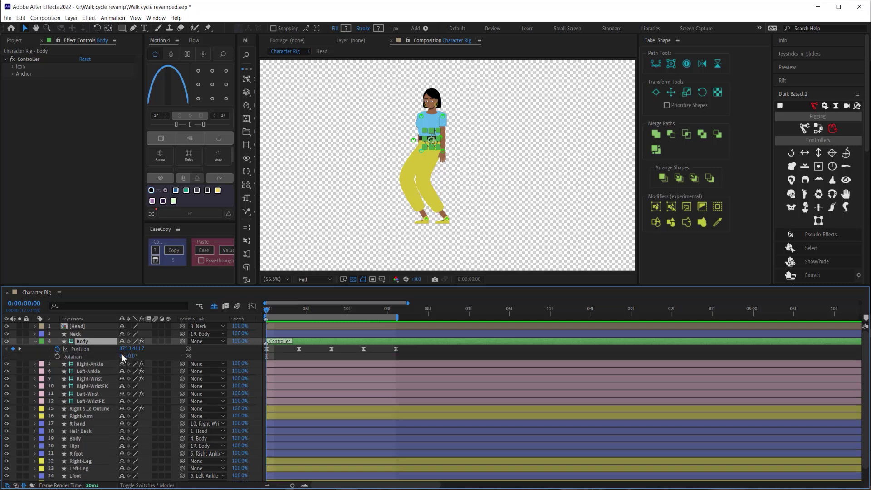
pyautogui.click(57, 356)
pyautogui.click(300, 315)
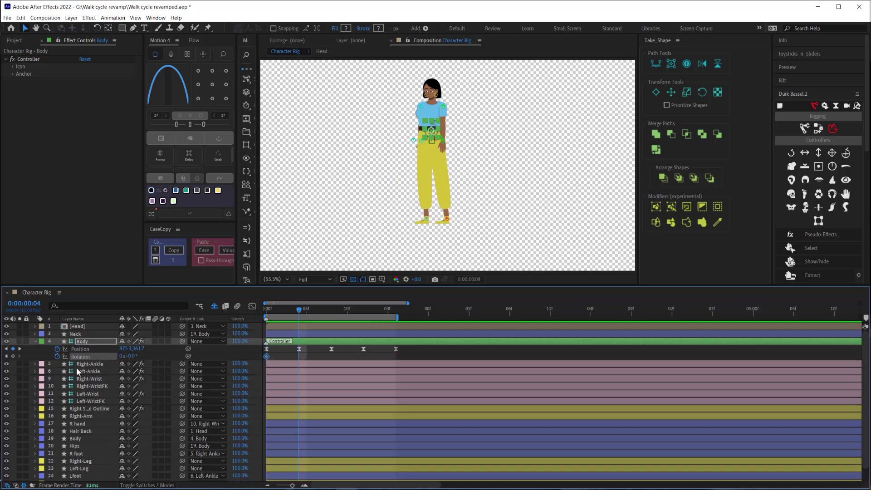
pyautogui.hotkey('alt', 'shift', 'r')
pyautogui.click(334, 313)
pyautogui.hotkey('alt', 'shift', 'r')
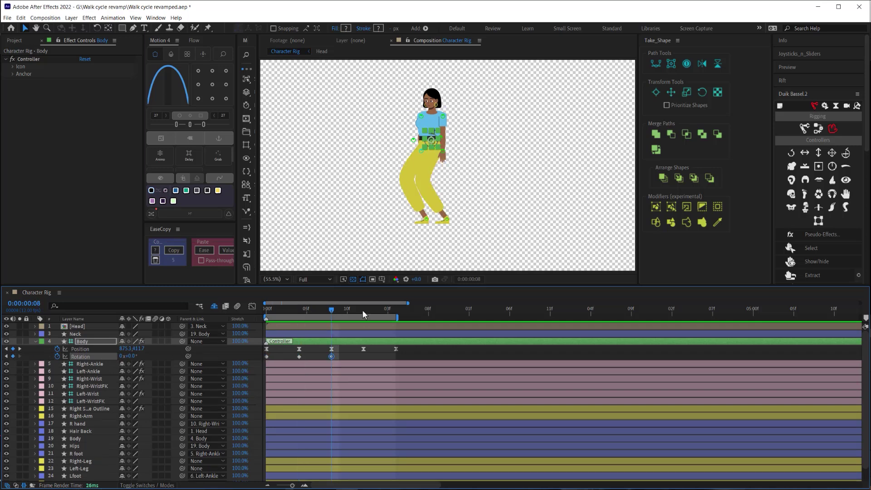
pyautogui.click(364, 311)
pyautogui.hotkey('alt', 'shift', 'r')
pyautogui.click(396, 312)
pyautogui.hotkey('alt', 'shift', 'r')
pyautogui.press('Home')
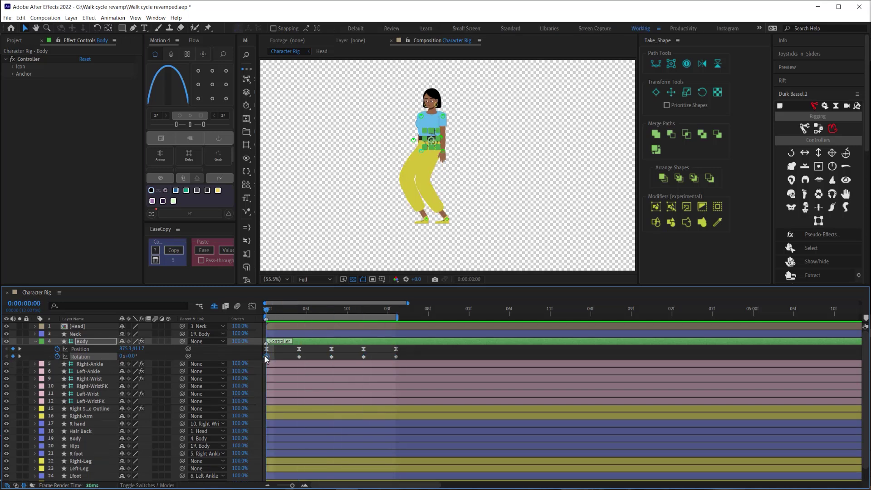
# Tilt the upper body on the frame 8 and 1:04 keys, ease all five, and add a Rotation expression
pyautogui.click(332, 357)
pyautogui.keyDown('shift'); pyautogui.click(396, 357); pyautogui.keyUp('shift')
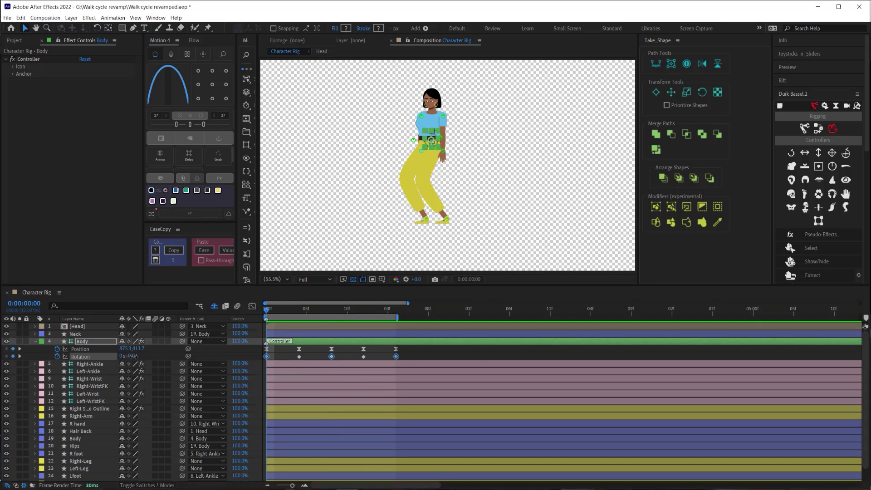
pyautogui.moveTo(129, 356); pyautogui.dragTo(130, 356)
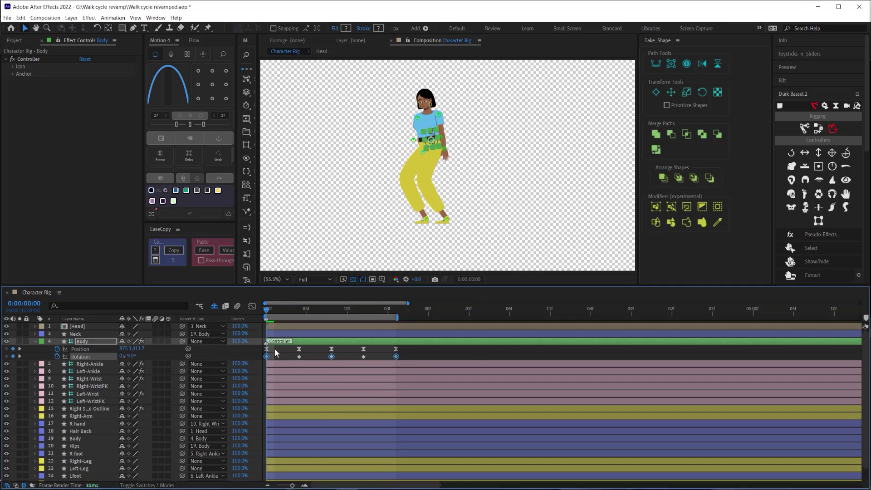
pyautogui.moveTo(411, 361); pyautogui.dragTo(274, 357)
pyautogui.press('F9')
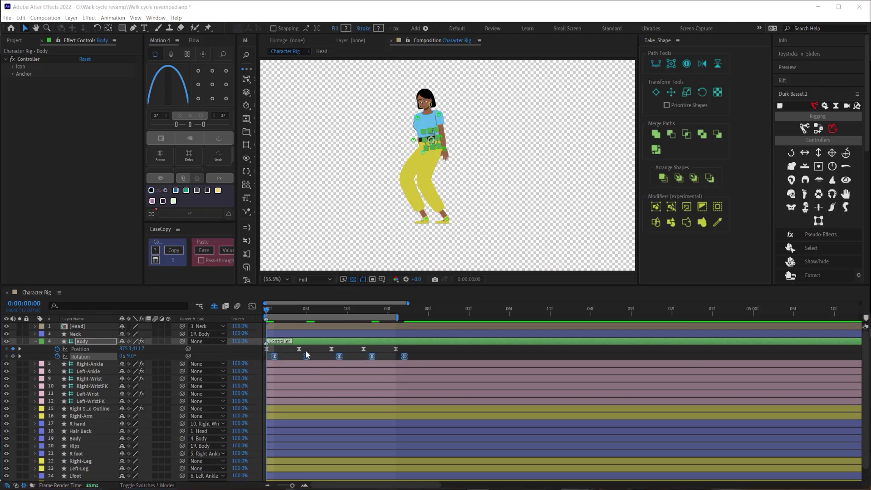
pyautogui.click(292, 356)
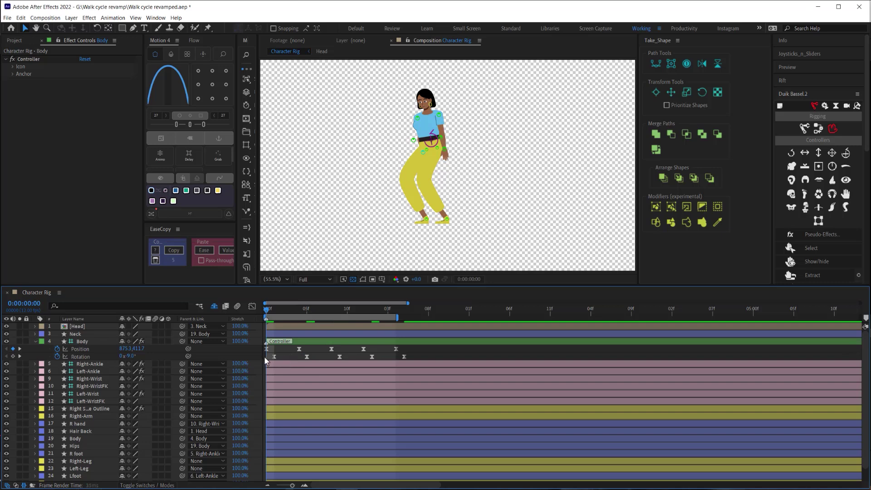
pyautogui.keyDown('alt'); pyautogui.click(57, 357); pyautogui.keyUp('alt')
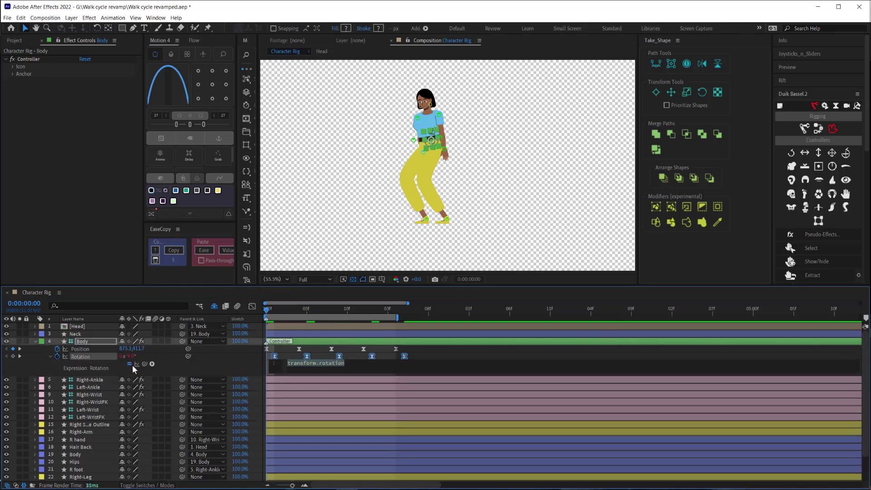
# Enter the loopIn() expression on the Body's Rotation
pyautogui.write('loop')
pyautogui.press('Return')
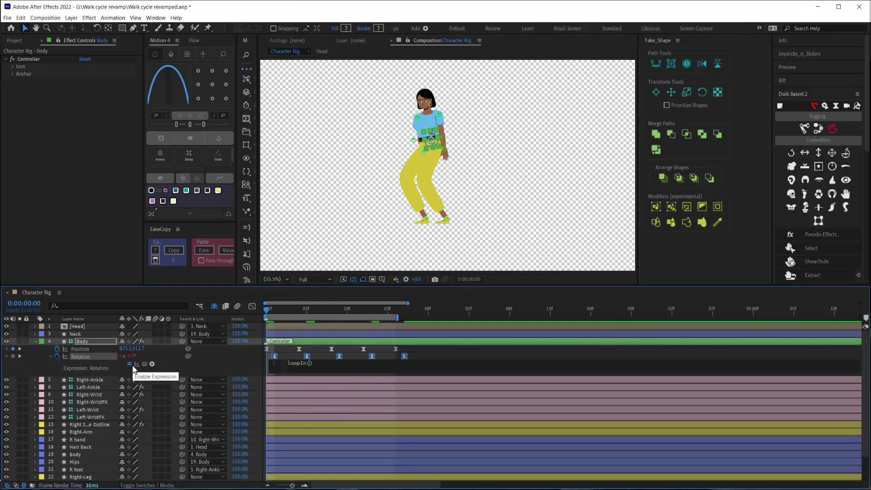
pyautogui.click(287, 355)
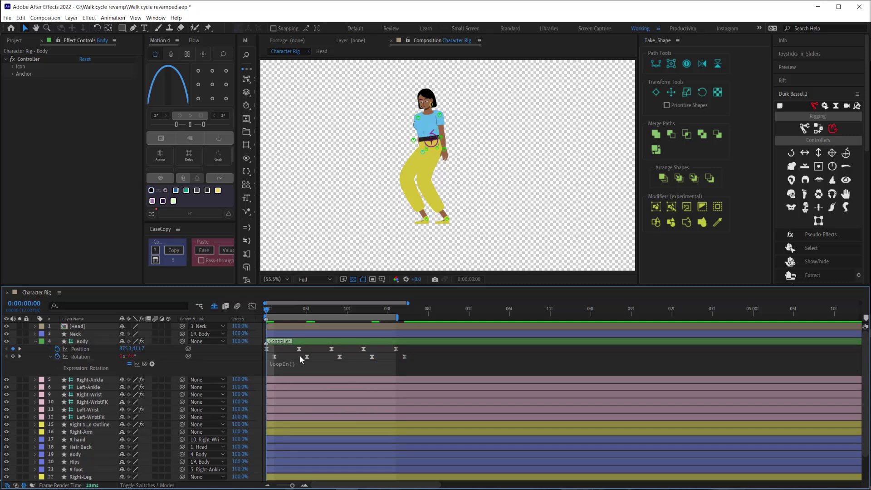
# Paste the Body Rotation keyframes onto Neck and Head, offsetting them one frame later
pyautogui.click(82, 356)
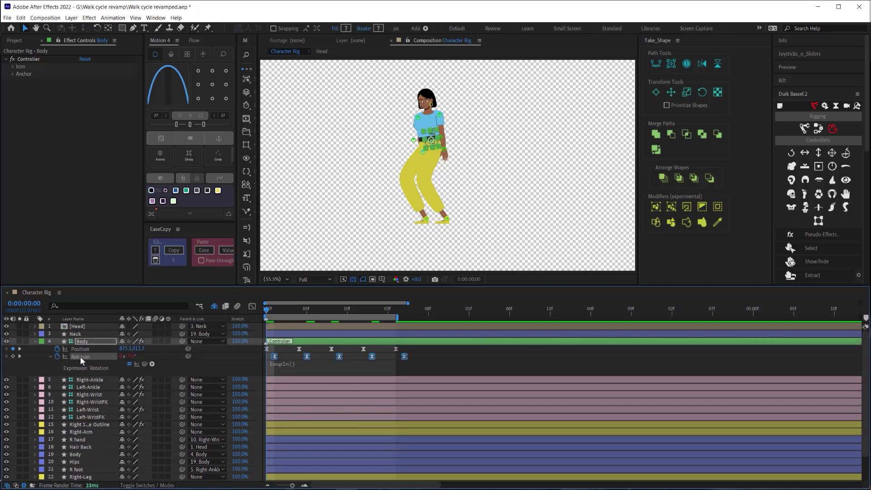
pyautogui.click(76, 334)
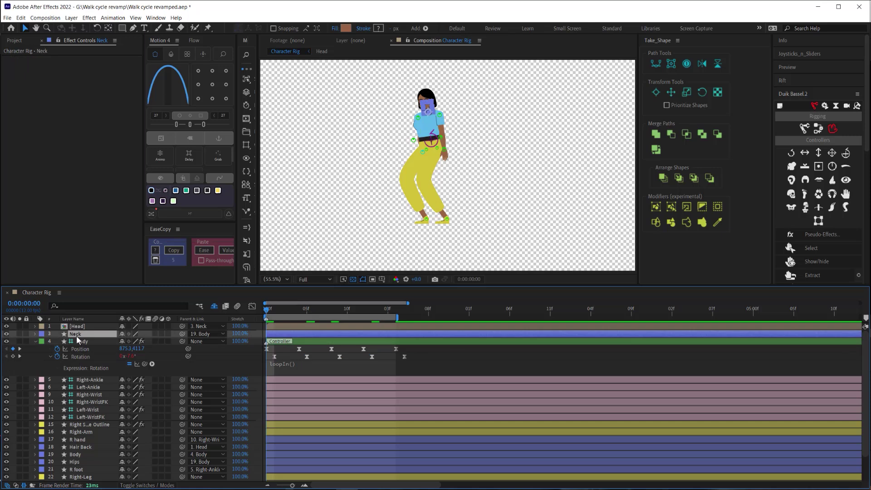
pyautogui.click(274, 313)
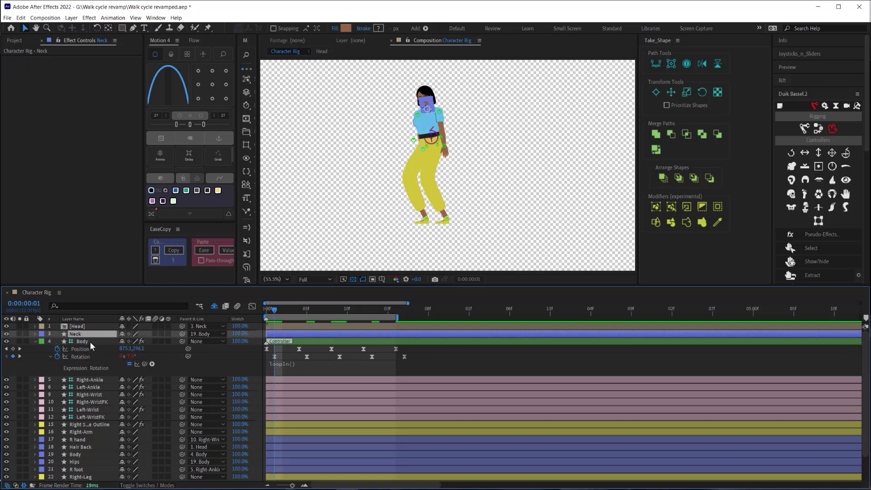
pyautogui.hotkey('ctrl', 'v')
pyautogui.click(91, 325)
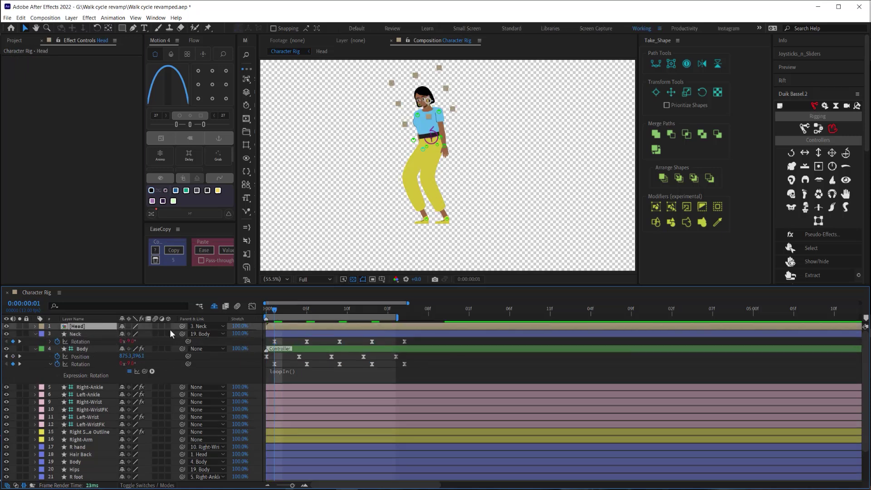
pyautogui.moveTo(268, 333); pyautogui.dragTo(285, 333)
pyautogui.press('u')
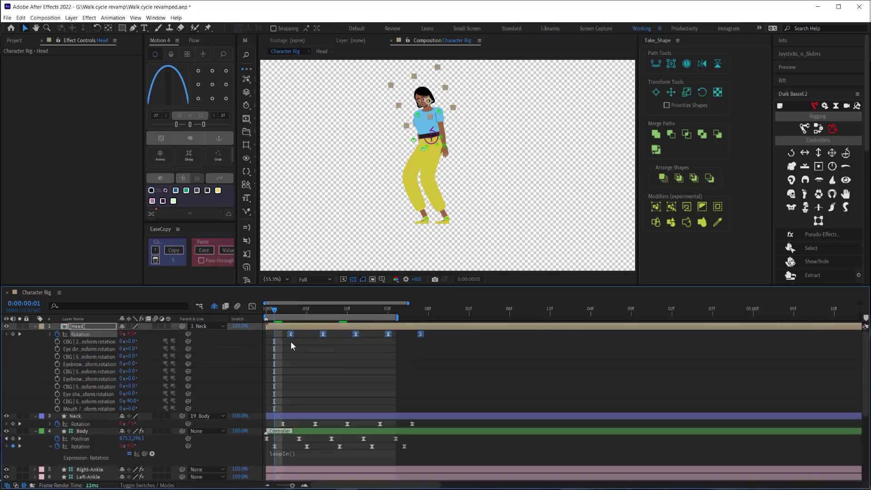
pyautogui.press('u')
pyautogui.press('u')
pyautogui.click(266, 316)
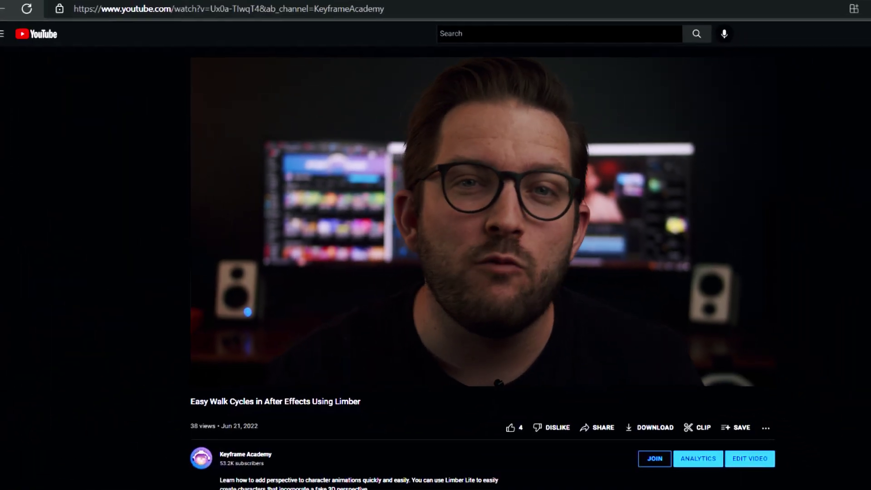
# Give the 'Easy Walk Cycles in After Effects Using Limber' video a thumbs-up
pyautogui.click(513, 429)
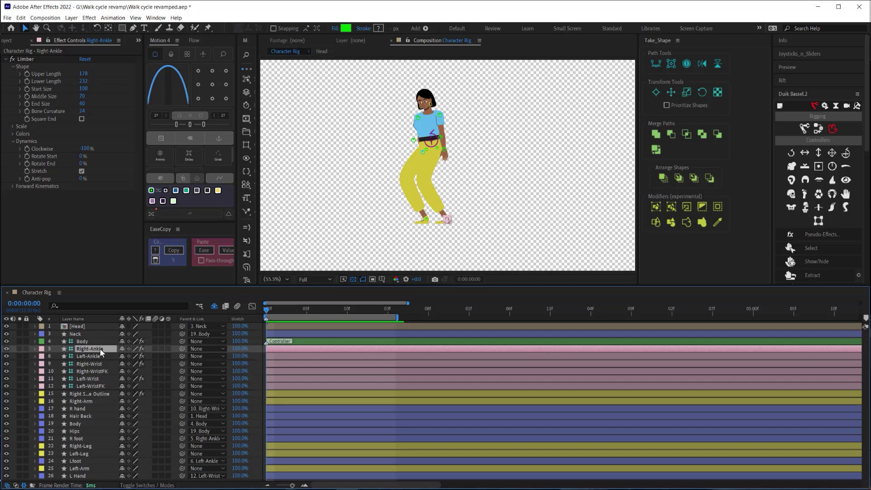
# Keyframe Right-Ankle Position forward at 0:00 and 1:04, sliding the foot back at frame 8
pyautogui.press('p')
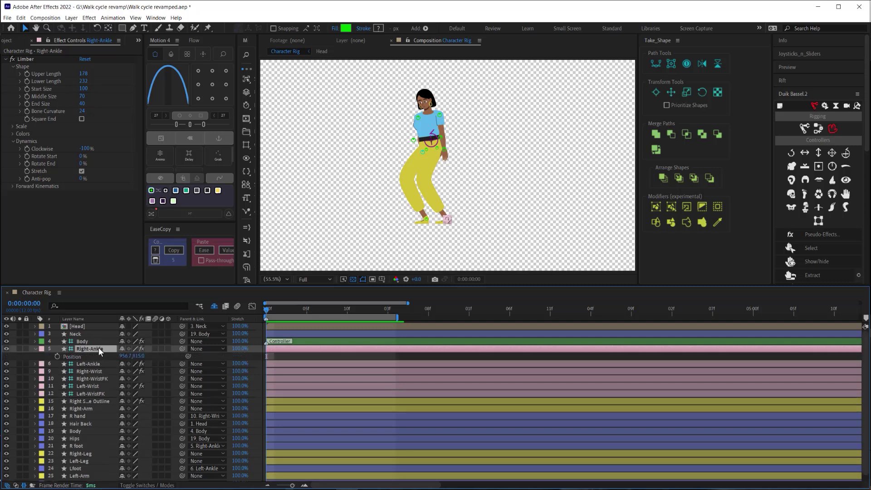
pyautogui.click(57, 357)
pyautogui.moveTo(128, 358); pyautogui.dragTo(184, 356)
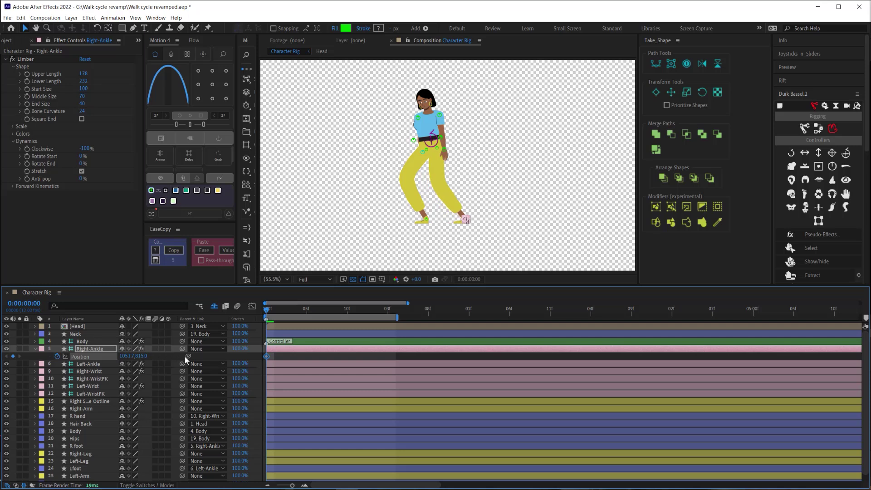
pyautogui.click(396, 313)
pyautogui.hotkey('alt', 'shift', 'p')
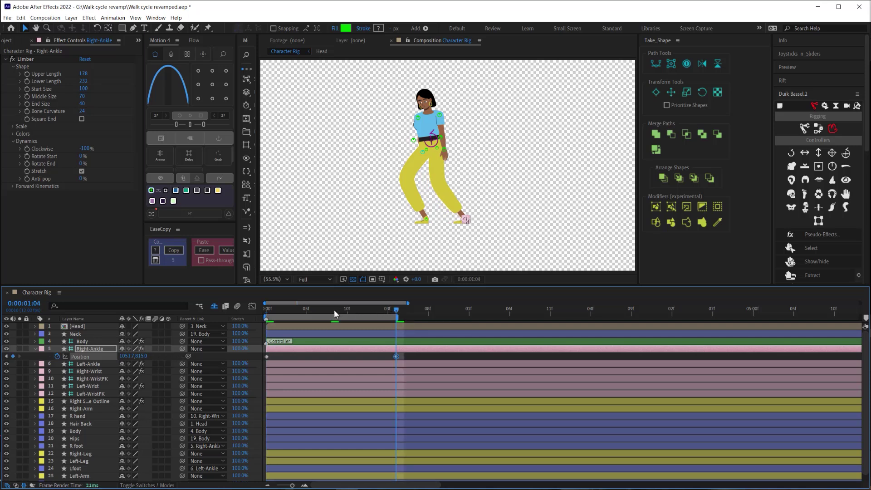
pyautogui.moveTo(126, 356); pyautogui.dragTo(4, 367)
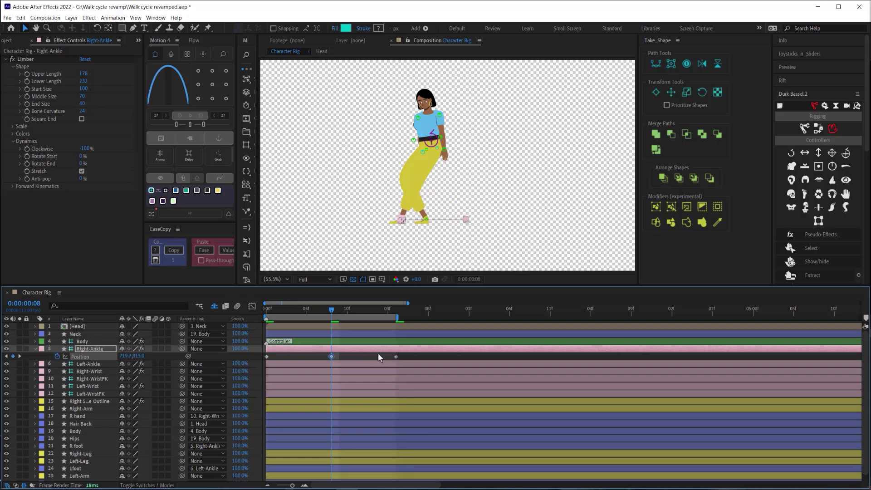
pyautogui.moveTo(338, 309); pyautogui.dragTo(262, 312)
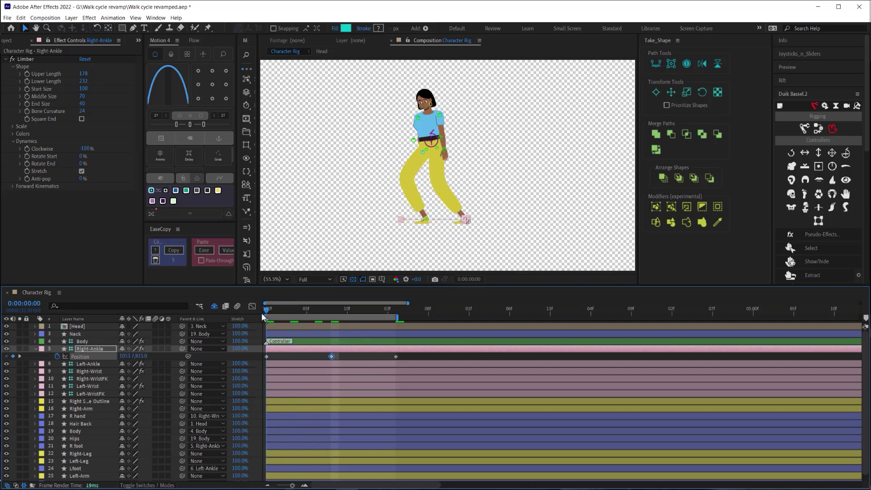
pyautogui.hotkey('alt', 'shift', 'p')
pyautogui.rightClick(78, 358)
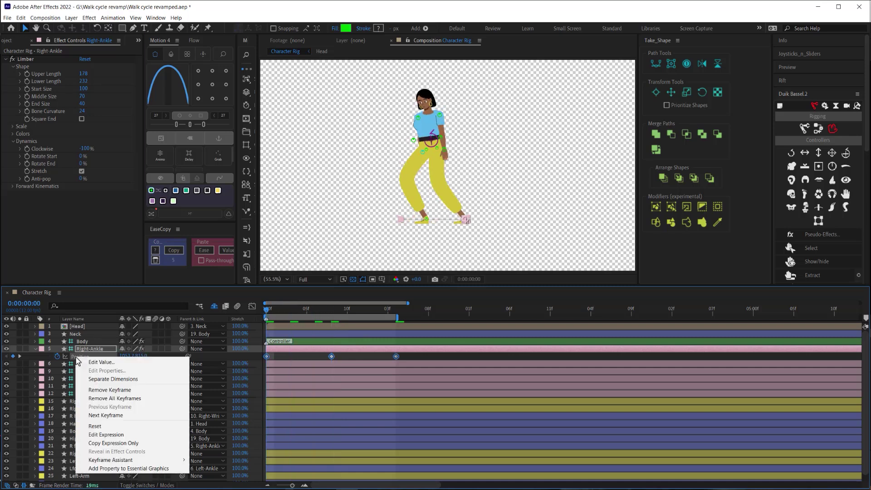
# Separate Right-Ankle Position into X and Y, then lower Y at frame 3 to lift the foot
pyautogui.click(96, 382)
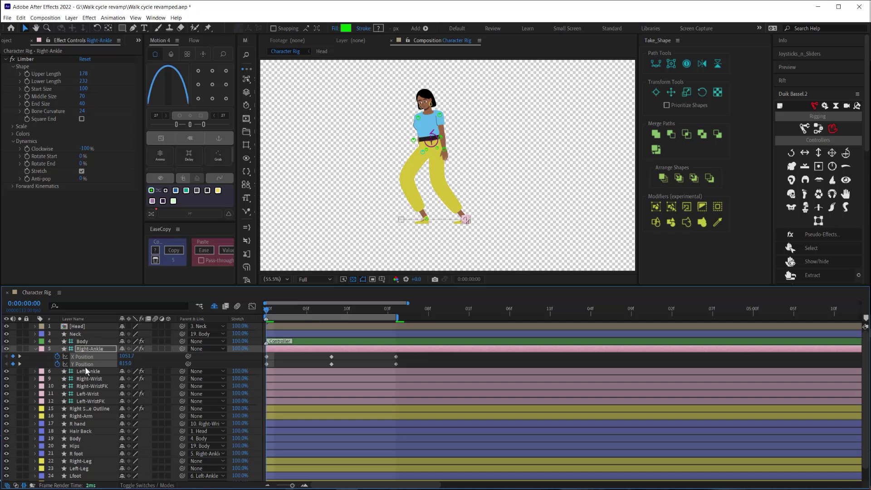
pyautogui.click(289, 357)
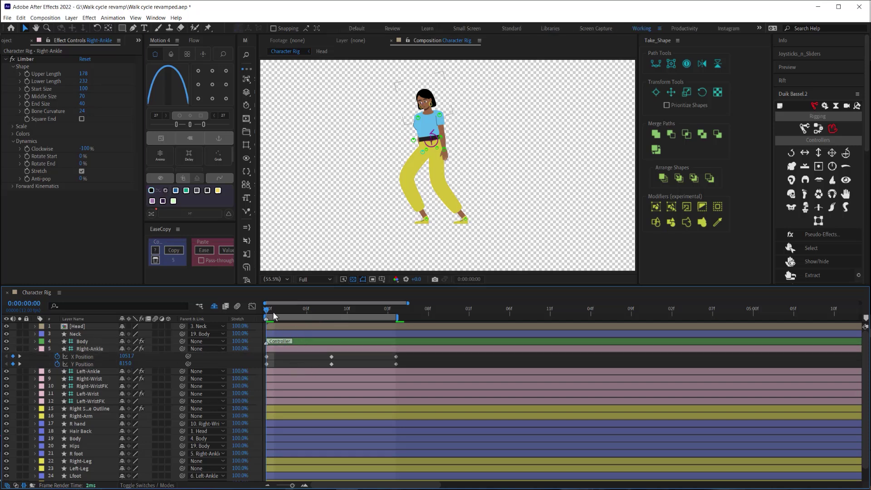
pyautogui.moveTo(274, 309); pyautogui.dragTo(290, 309)
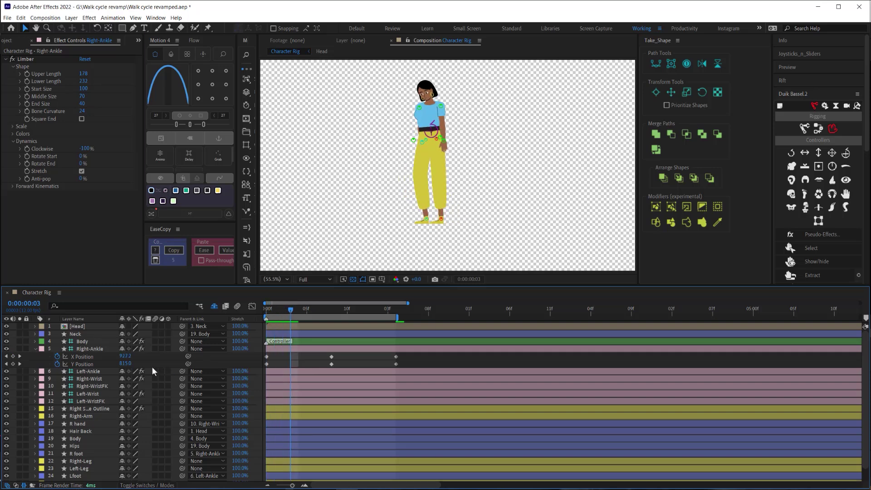
pyautogui.moveTo(123, 364); pyautogui.dragTo(86, 371)
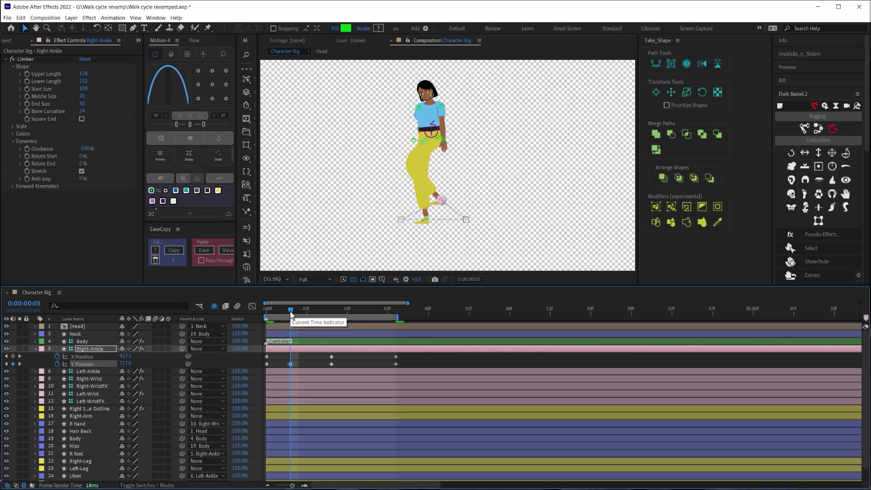
# Add Right-Ankle Rotation keyframes at frames 0, 3 and 1:04
pyautogui.hotkey('shift', 'r')
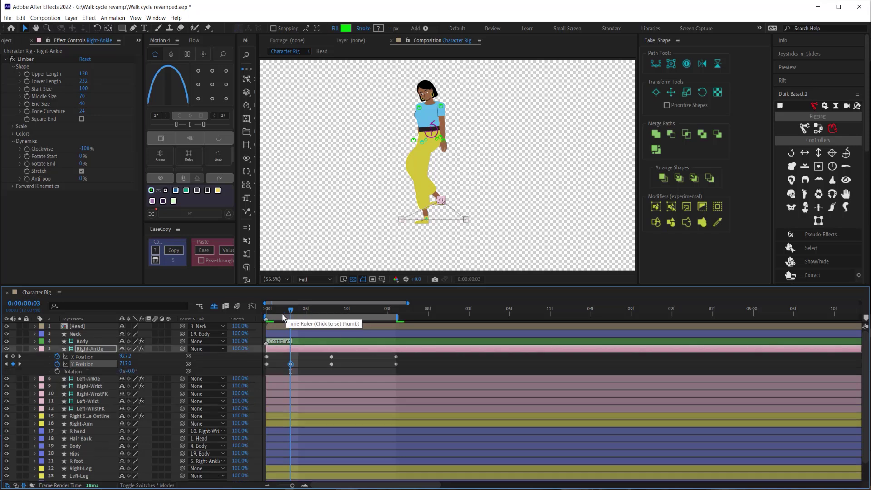
pyautogui.click(56, 372)
pyautogui.moveTo(280, 372); pyautogui.dragTo(267, 372)
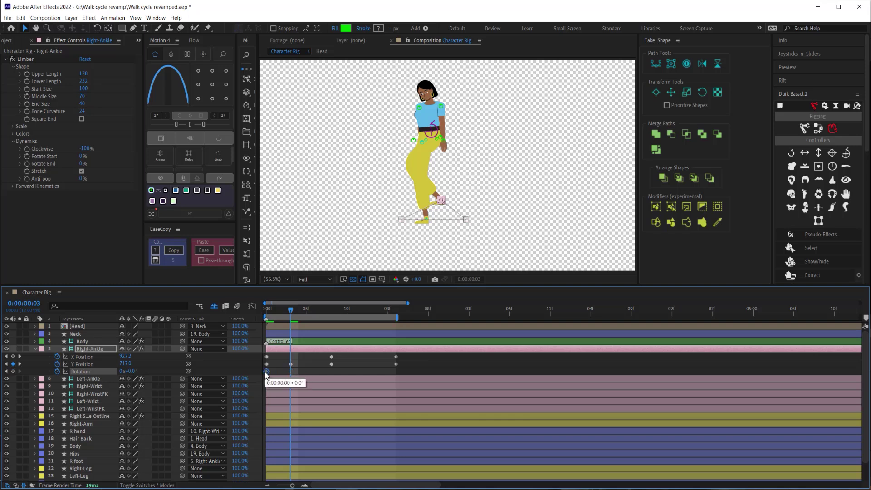
pyautogui.click(13, 372)
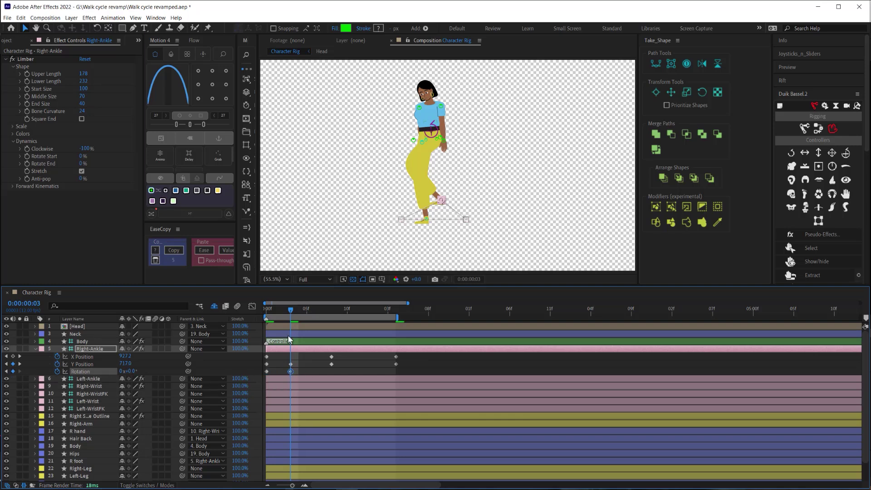
pyautogui.click(331, 312)
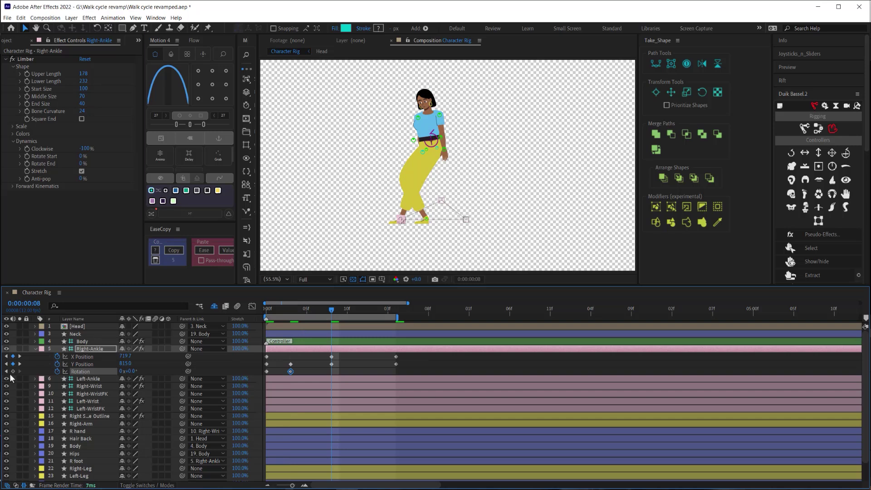
pyautogui.click(396, 309)
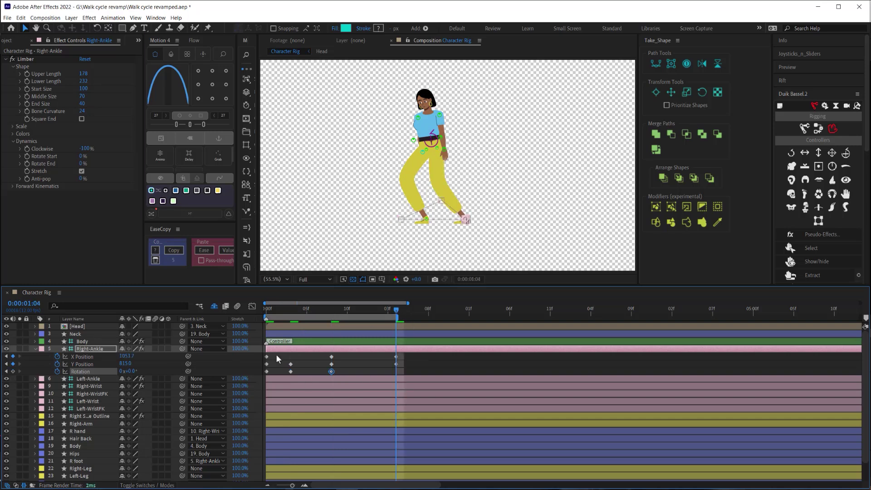
pyautogui.click(13, 372)
# Tilt the foot about 33° at frame 3 and 22.8° at frame 7, then add an X Position expression
pyautogui.click(290, 312)
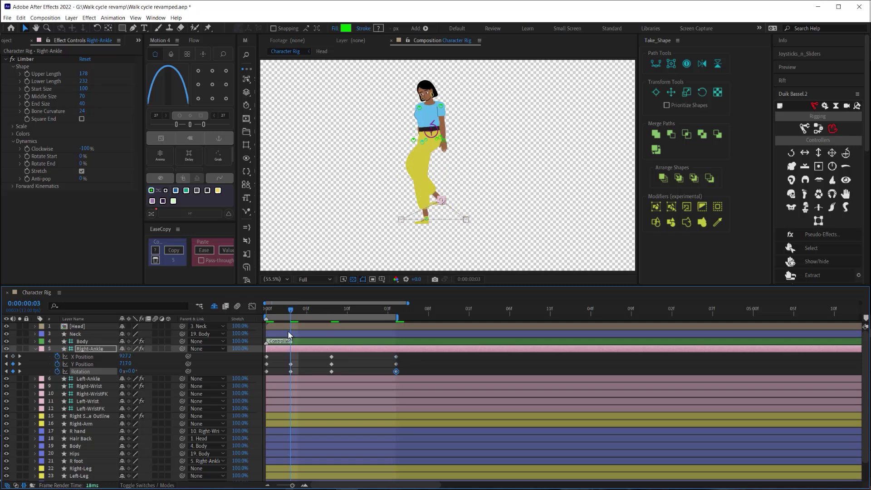
pyautogui.moveTo(131, 375); pyautogui.dragTo(115, 373)
pyautogui.moveTo(315, 312); pyautogui.dragTo(322, 312)
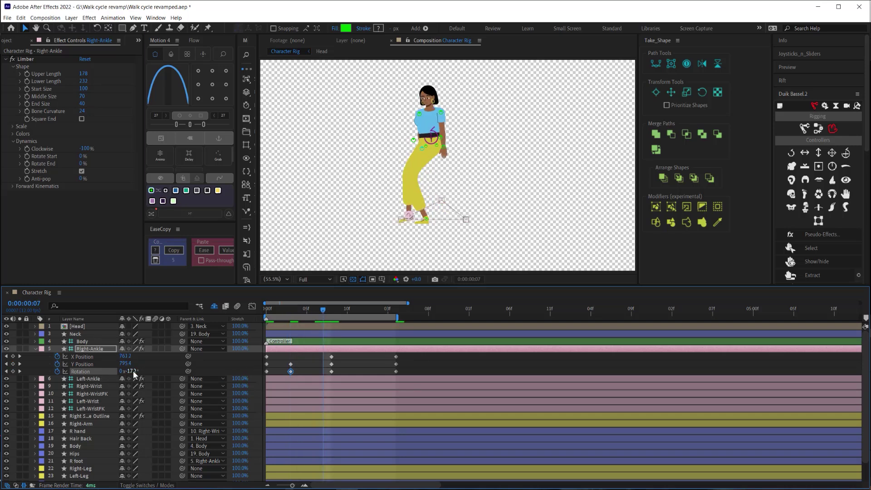
pyautogui.moveTo(134, 371); pyautogui.dragTo(145, 371)
pyautogui.click(353, 279)
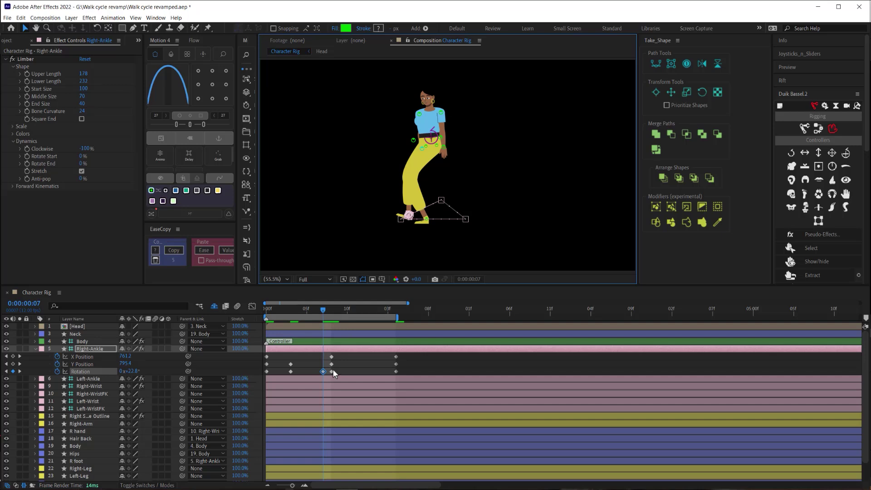
pyautogui.moveTo(333, 372); pyautogui.dragTo(312, 374)
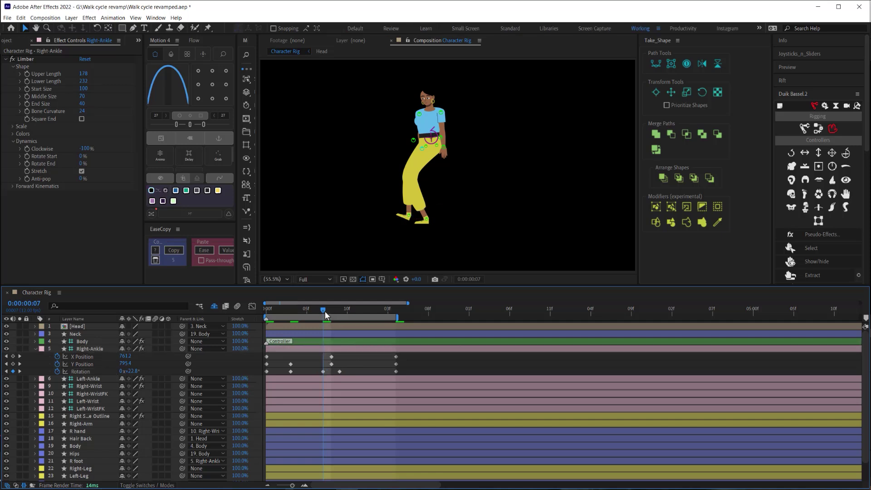
pyautogui.moveTo(325, 311); pyautogui.dragTo(331, 310)
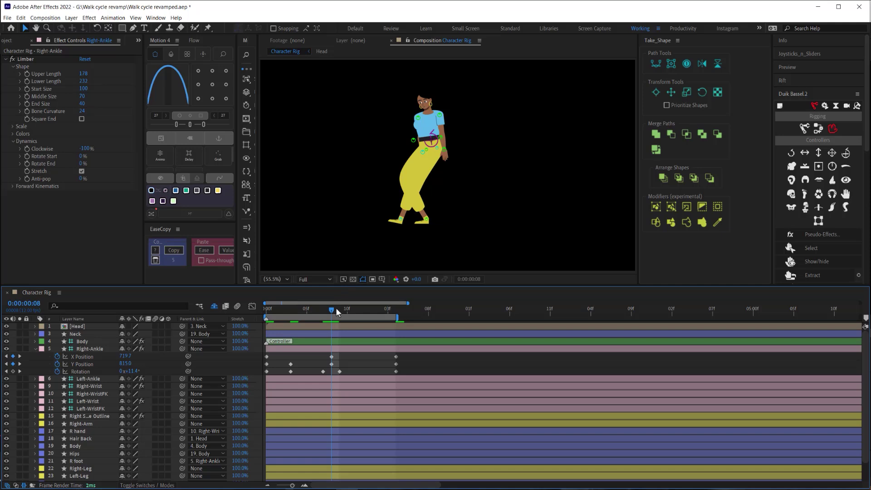
pyautogui.moveTo(336, 309); pyautogui.dragTo(225, 325)
pyautogui.keyDown('alt'); pyautogui.click(57, 357); pyautogui.keyUp('alt')
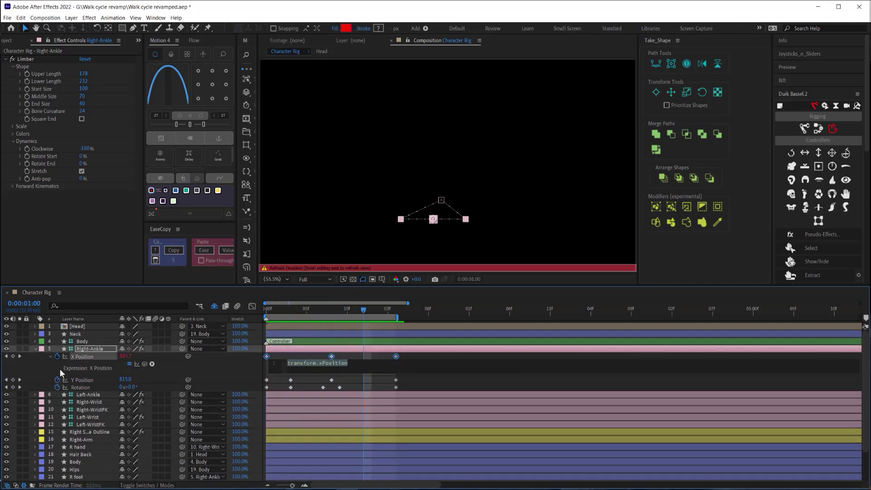
# Add loopIn() expressions to Right-Ankle's Y Position and Rotation, then Easy Ease all its keyframes
pyautogui.keyDown('alt'); pyautogui.click(57, 380); pyautogui.keyUp('alt')
pyautogui.write('loopIn()')
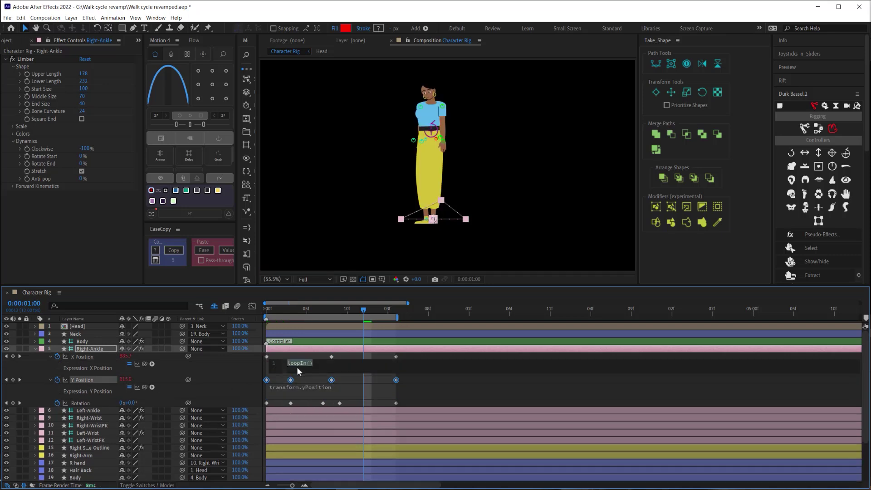
pyautogui.keyDown('alt'); pyautogui.click(58, 403); pyautogui.keyUp('alt')
pyautogui.write('loopIn()')
pyautogui.moveTo(405, 410); pyautogui.dragTo(262, 352)
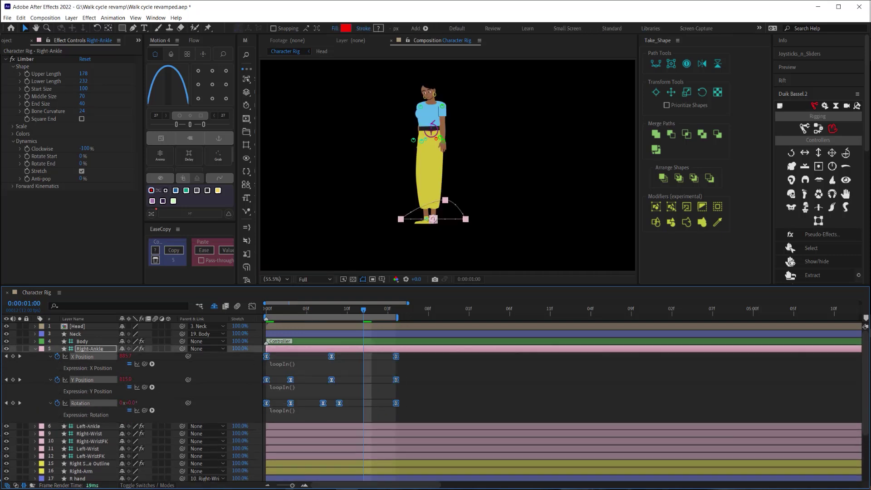
pyautogui.press('F9')
pyautogui.press('F2')
# Inspect Left-Ankle's keyframed properties, scrubbing the walk from frame 0 to frame 7
pyautogui.press('Home')
pyautogui.click(82, 356)
pyautogui.keyDown('shift'); pyautogui.click(82, 380); pyautogui.keyUp('shift')
pyautogui.keyDown('shift'); pyautogui.click(80, 403); pyautogui.keyUp('shift')
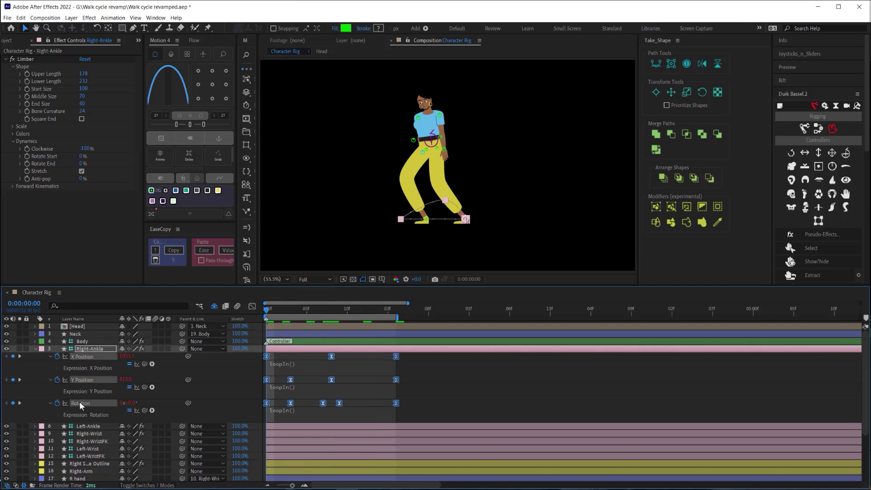
pyautogui.click(35, 348)
pyautogui.click(78, 356)
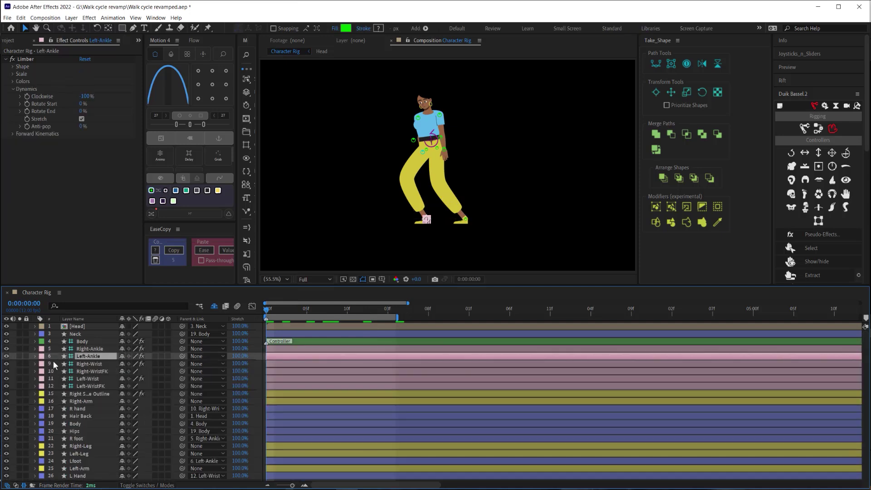
pyautogui.moveTo(302, 306); pyautogui.dragTo(328, 309)
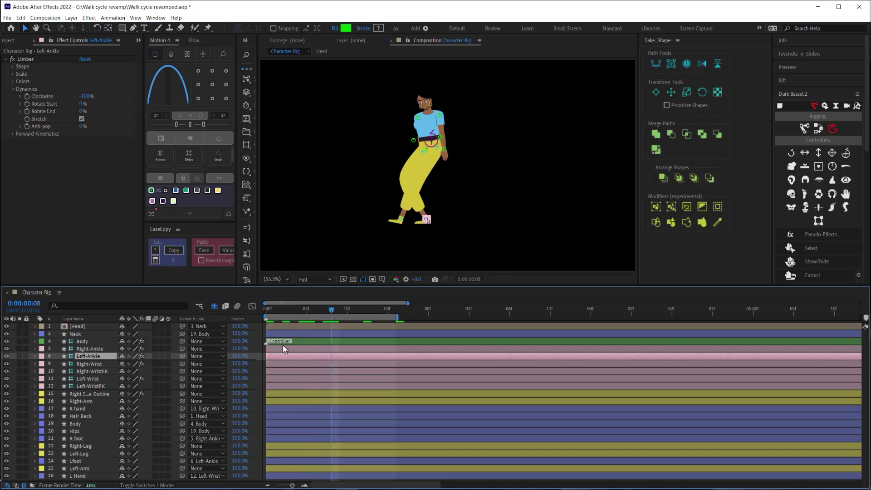
pyautogui.press('u')
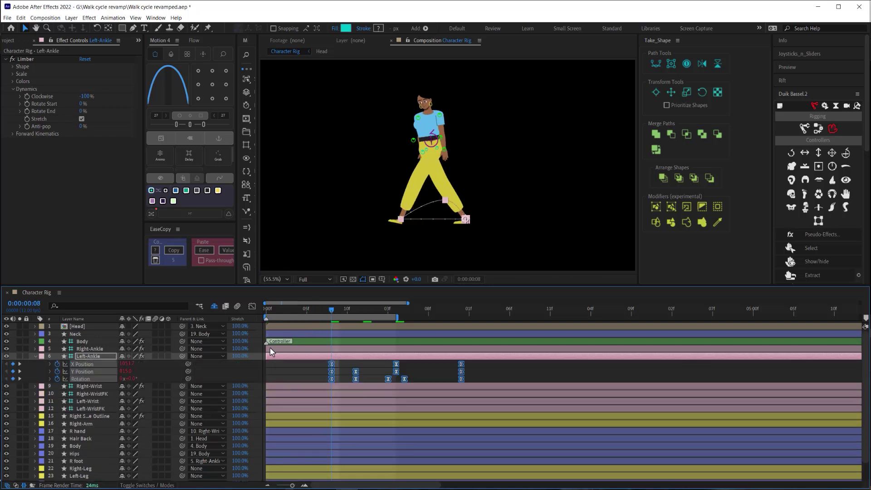
pyautogui.click(426, 361)
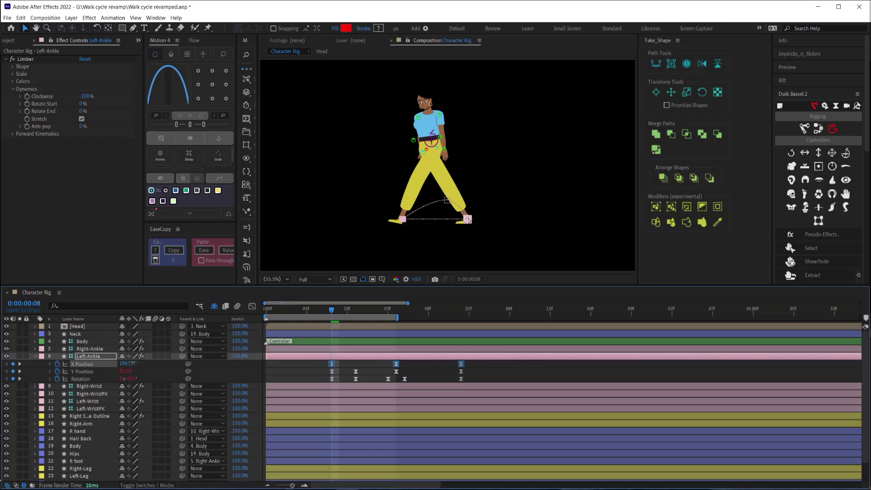
# Reveal all animated properties and preview the looping leg steps
pyautogui.press('End')
pyautogui.click(90, 349)
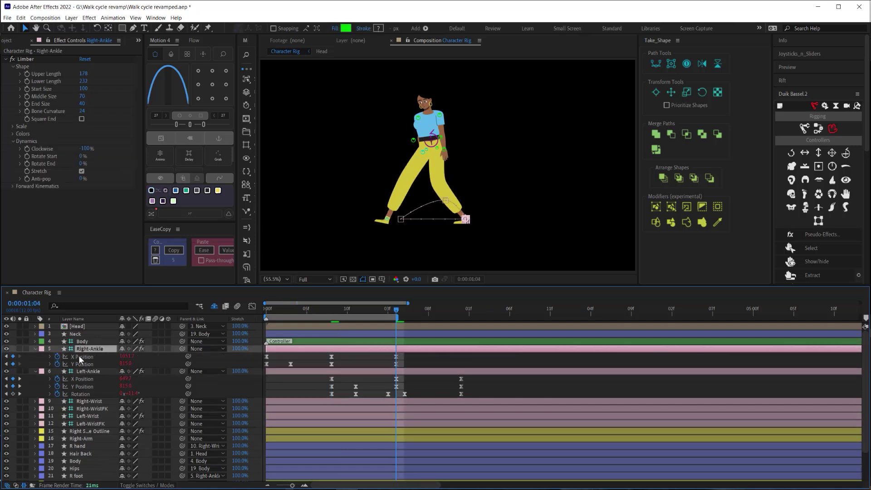
pyautogui.press('u')
pyautogui.hotkey('ctrl', 'shift', 'a')
pyautogui.press('space')
pyautogui.press('u')
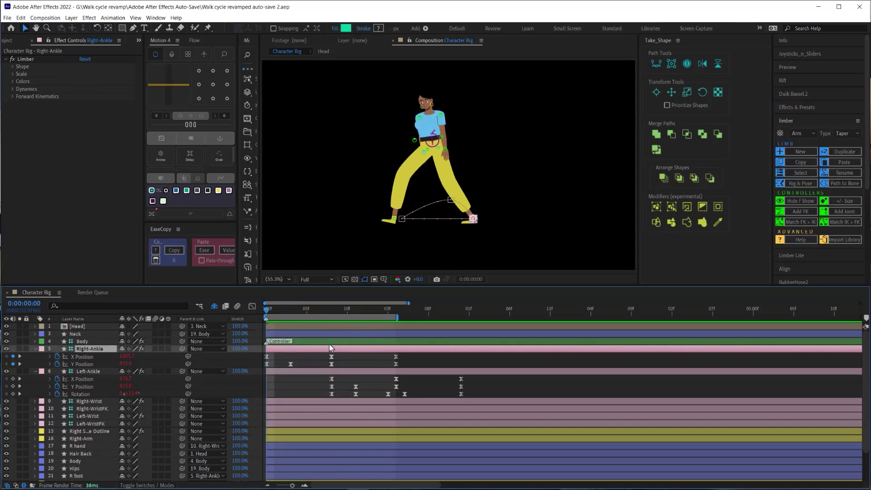
# Expand Limber Dynamics and scrub the ankle leg's Anti-pop from 0% to 100%
pyautogui.click(12, 89)
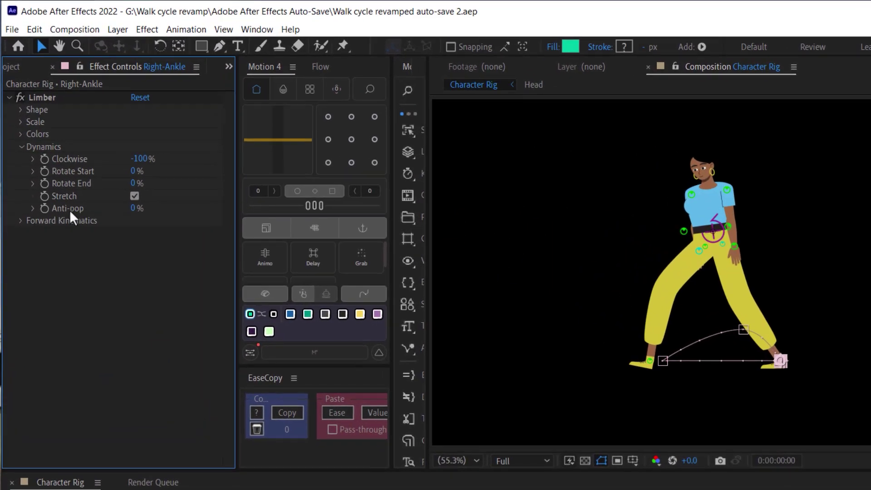
pyautogui.moveTo(133, 208); pyautogui.dragTo(180, 209)
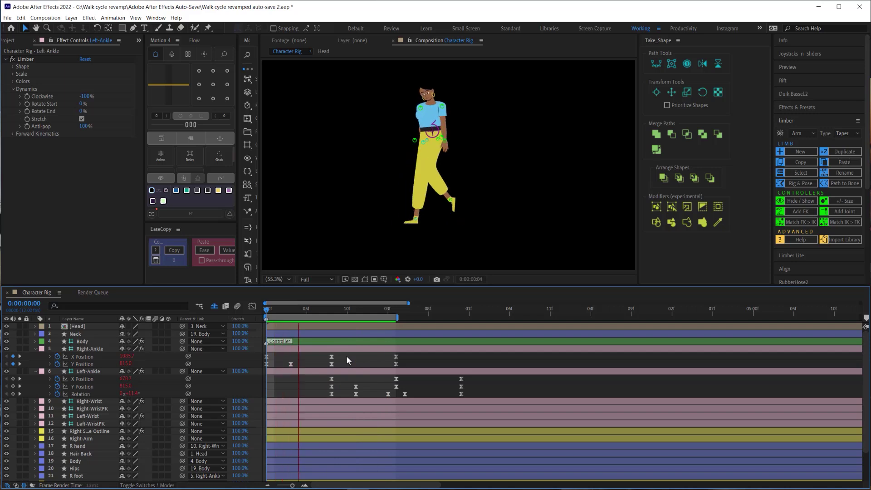
# Stop playback, collapse the ankles, and give Body's Position a loopIn() expression
pyautogui.press('space')
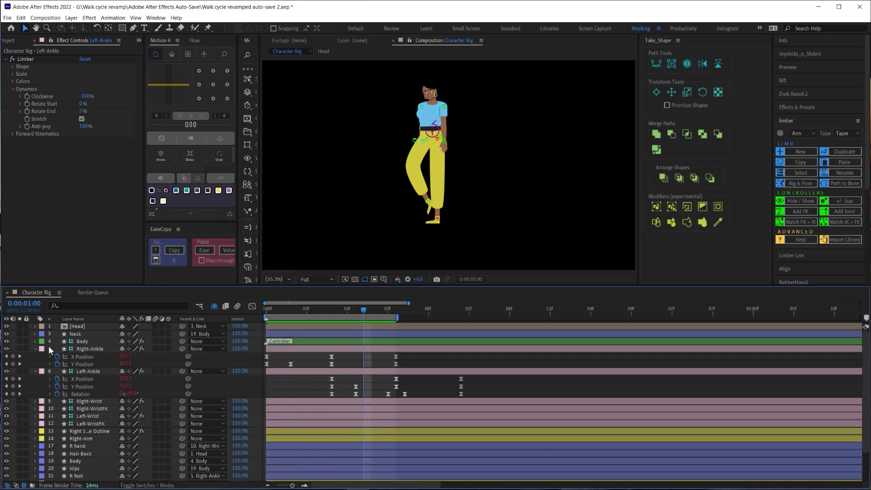
pyautogui.click(35, 349)
pyautogui.click(34, 356)
pyautogui.click(83, 343)
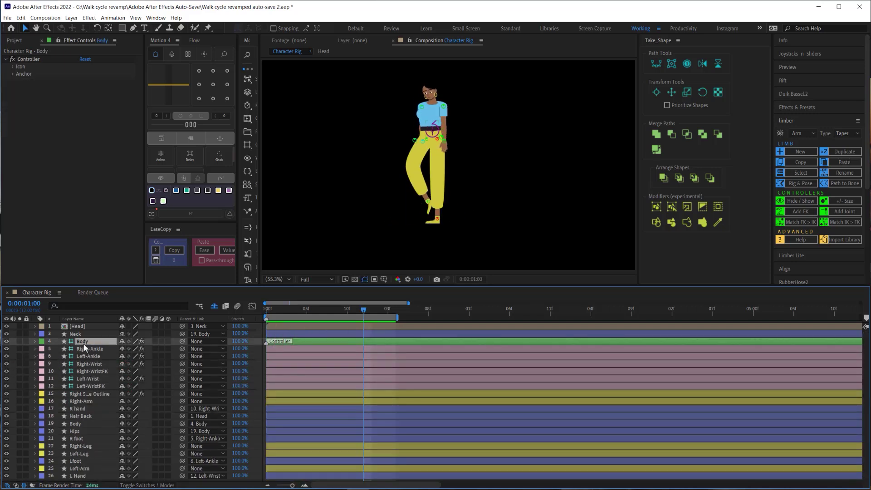
pyautogui.press('u')
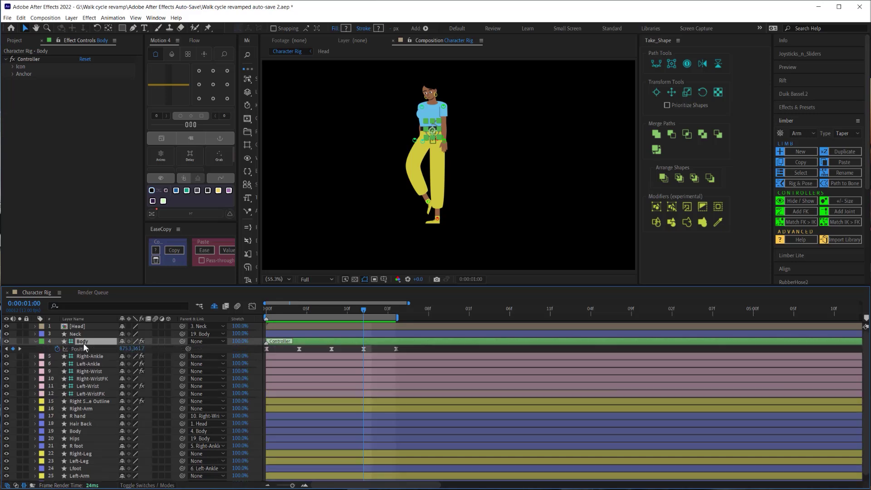
pyautogui.keyDown('alt'); pyautogui.click(58, 349); pyautogui.keyUp('alt')
pyautogui.write('lo')
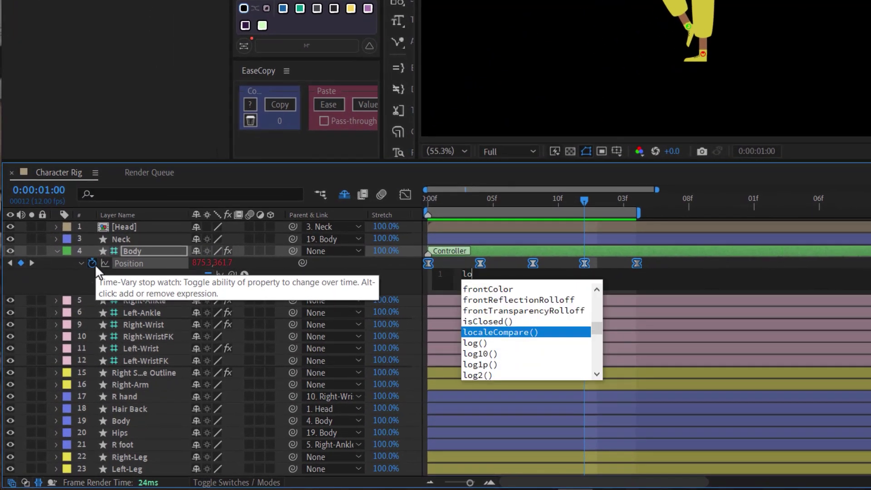
pyautogui.write('op')
pyautogui.press('Return')
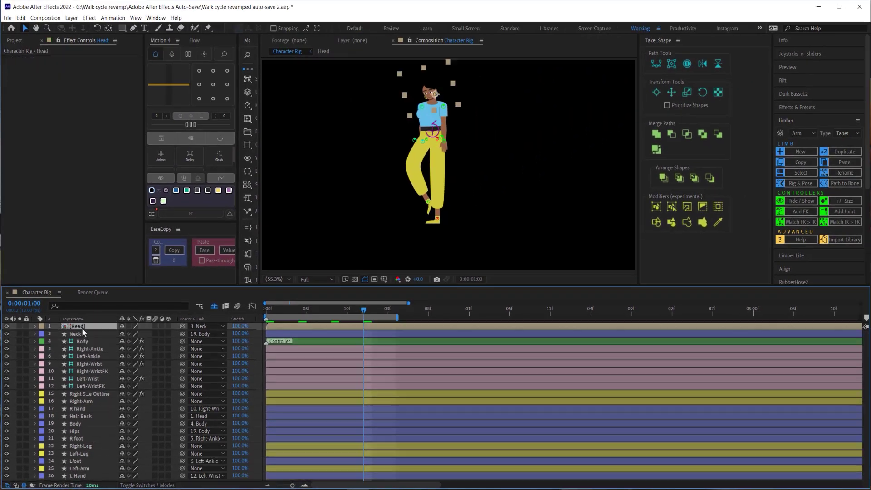
# Reveal the Head, Neck and Body keyframes and marquee-select them all
pyautogui.click(122, 230)
pyautogui.press('u')
pyautogui.click(80, 341)
pyautogui.press('u')
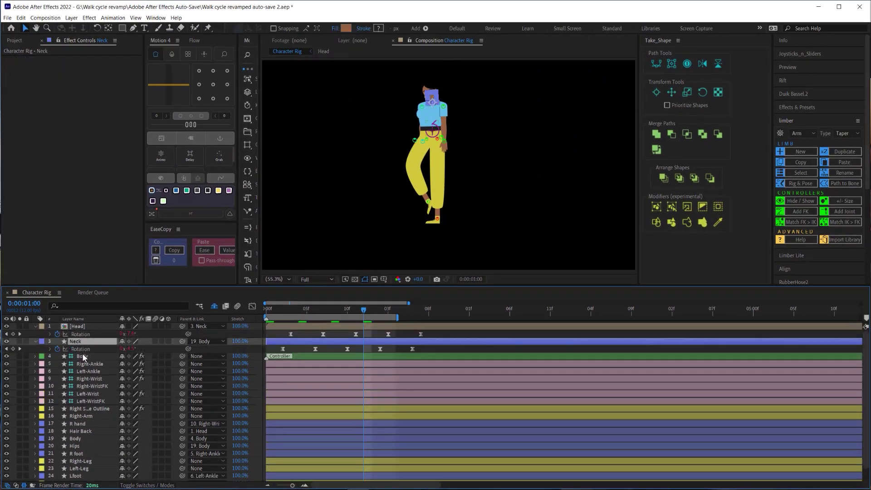
pyautogui.click(84, 356)
pyautogui.press('u')
pyautogui.moveTo(431, 372); pyautogui.dragTo(269, 330)
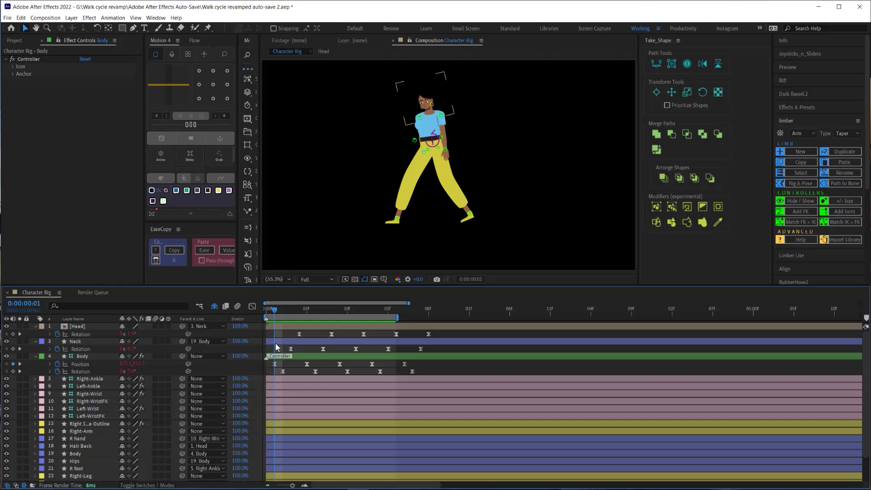
# Compare the poses at frames 0 and 1, then preview the walk until frame 10
pyautogui.click(266, 312)
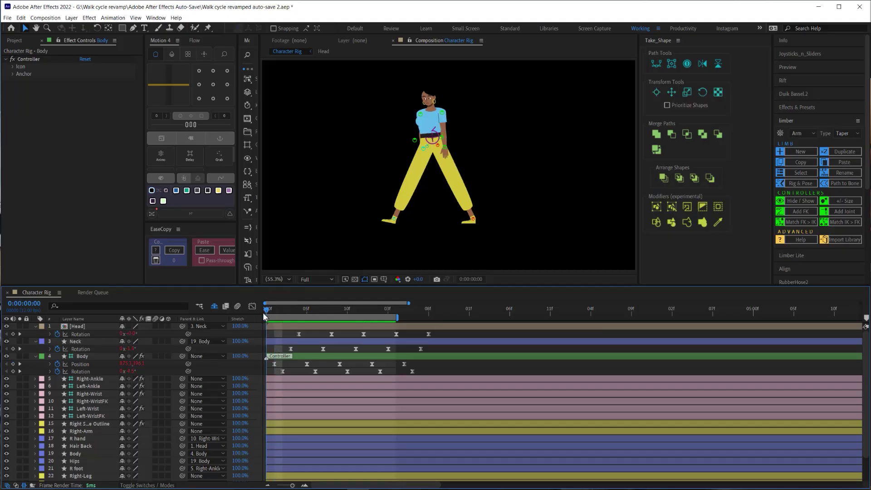
pyautogui.click(274, 312)
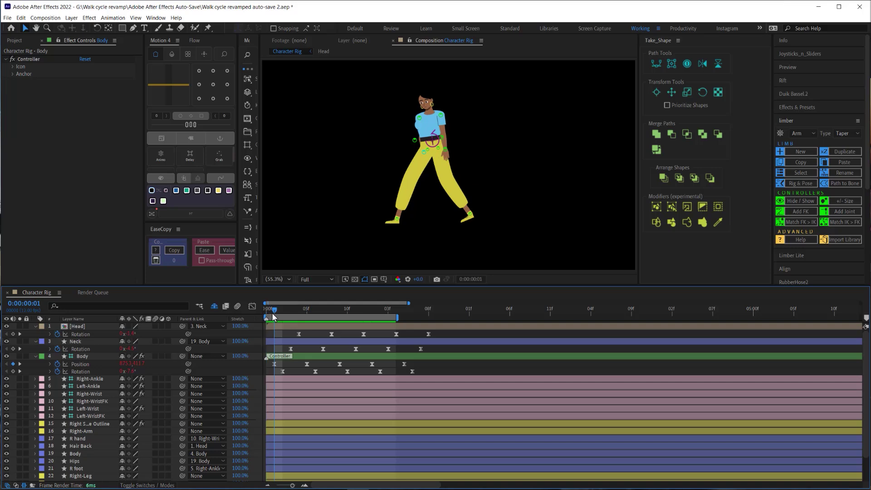
pyautogui.click(265, 312)
pyautogui.click(273, 312)
pyautogui.click(272, 364)
pyautogui.click(296, 366)
pyautogui.press('space')
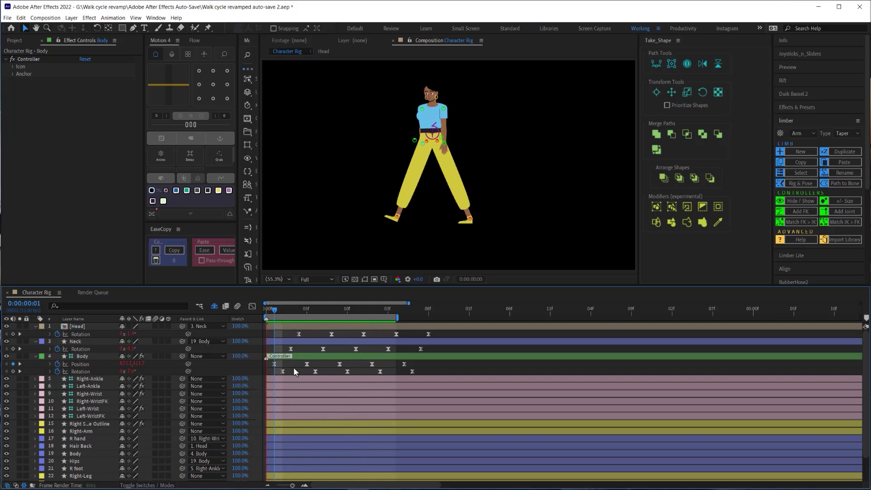
pyautogui.press('space')
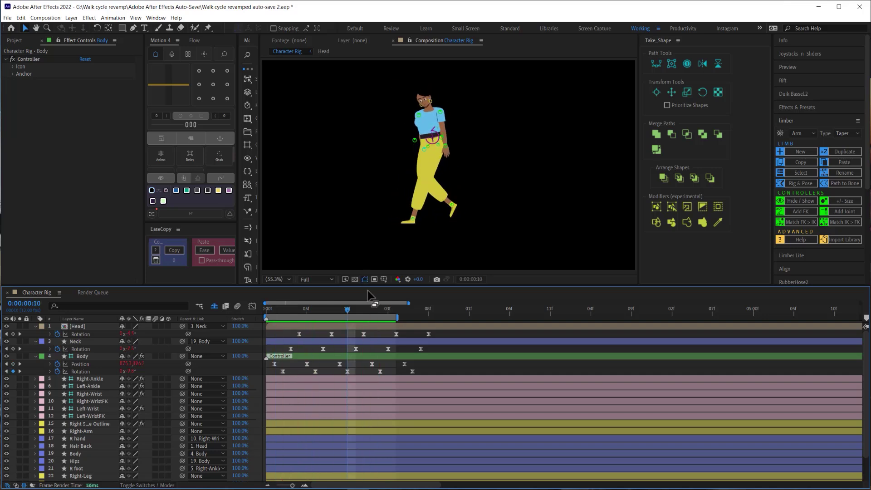
# Turn on the transparency grid behind the character and step back to frame 9
pyautogui.click(356, 281)
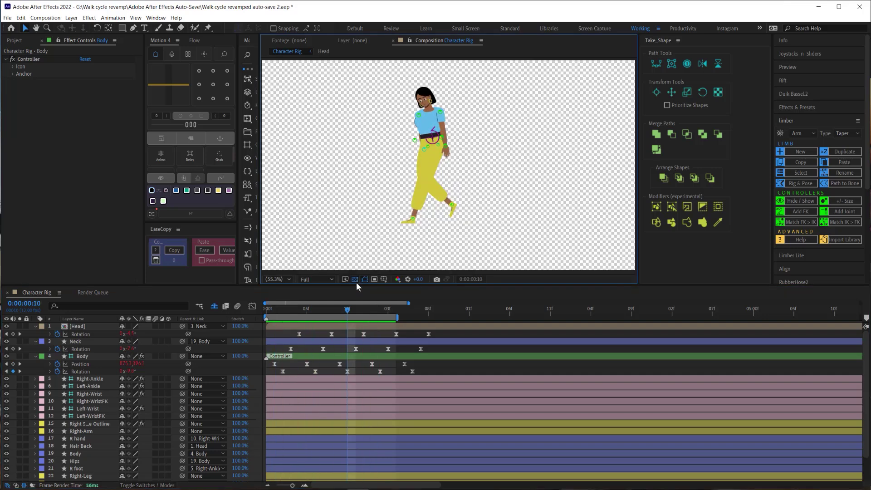
pyautogui.click(342, 313)
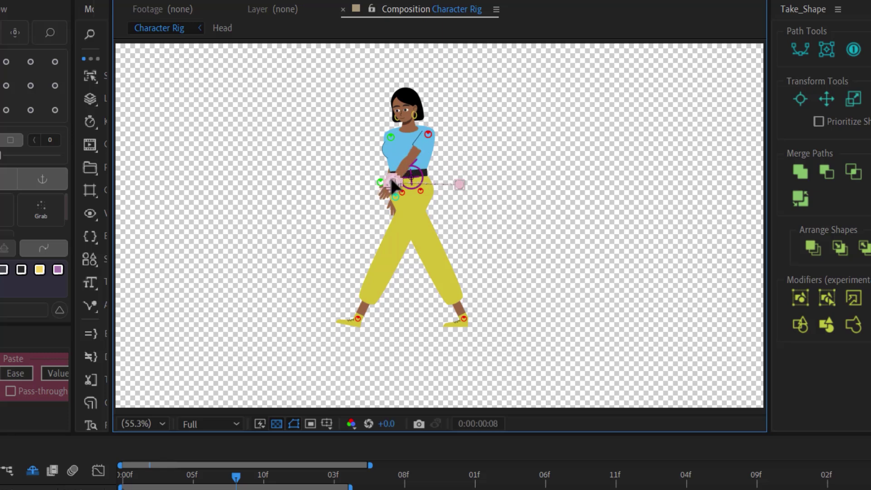
# Preview the walk from 1:04, then raise Right-Wrist's Limber FK from 0% to 100%
pyautogui.click(349, 476)
pyautogui.press('space')
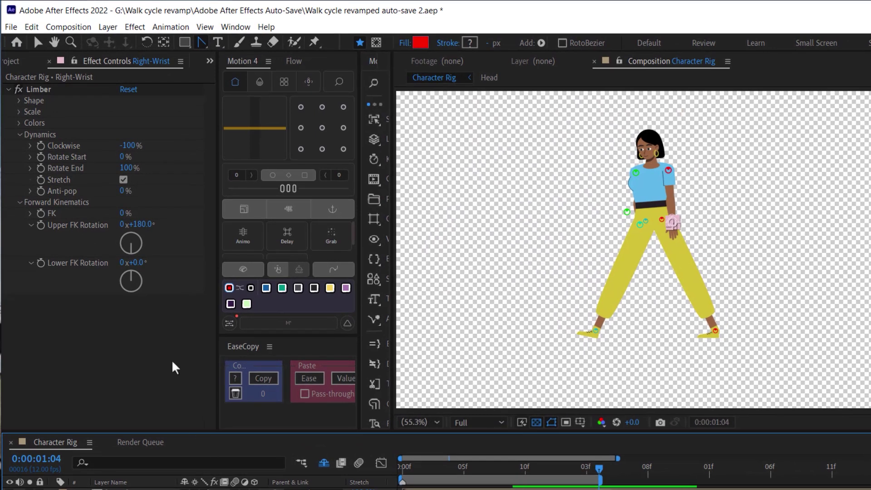
pyautogui.click(144, 210)
pyautogui.moveTo(148, 213); pyautogui.dragTo(205, 217)
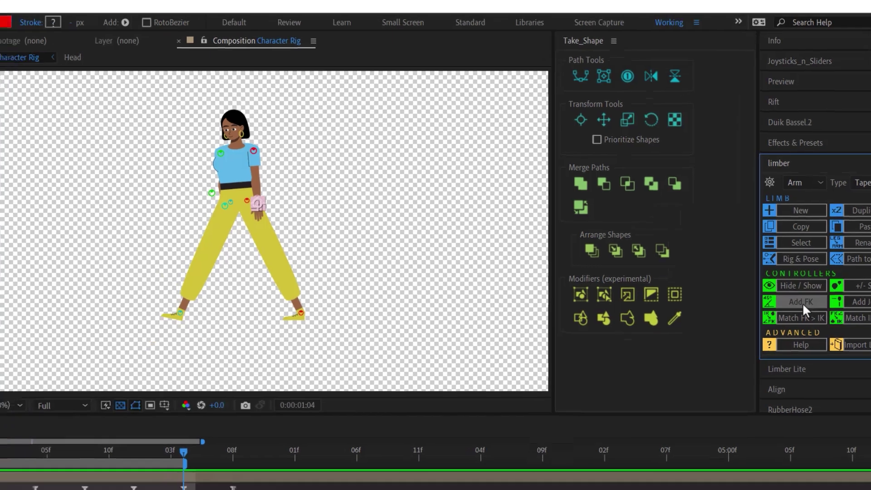
# Add a Right-WristFK controller and parent the R hand layer to it
pyautogui.click(802, 304)
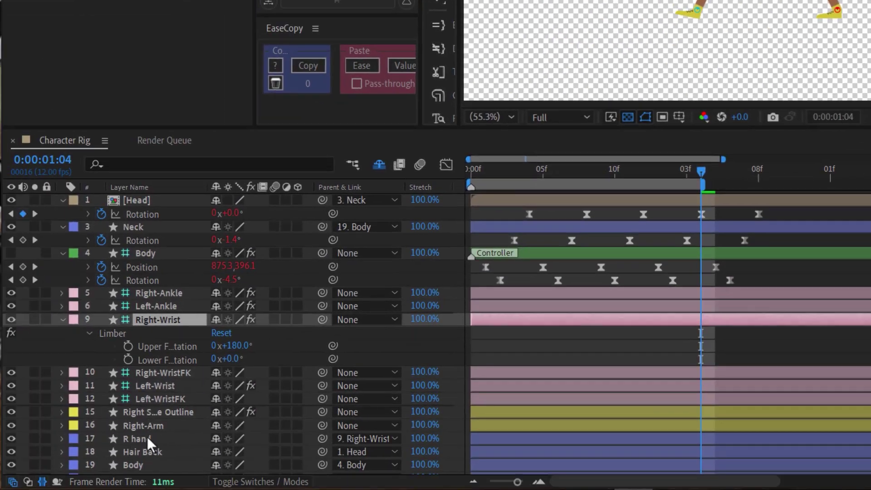
pyautogui.click(147, 438)
pyautogui.moveTo(323, 437); pyautogui.dragTo(165, 371)
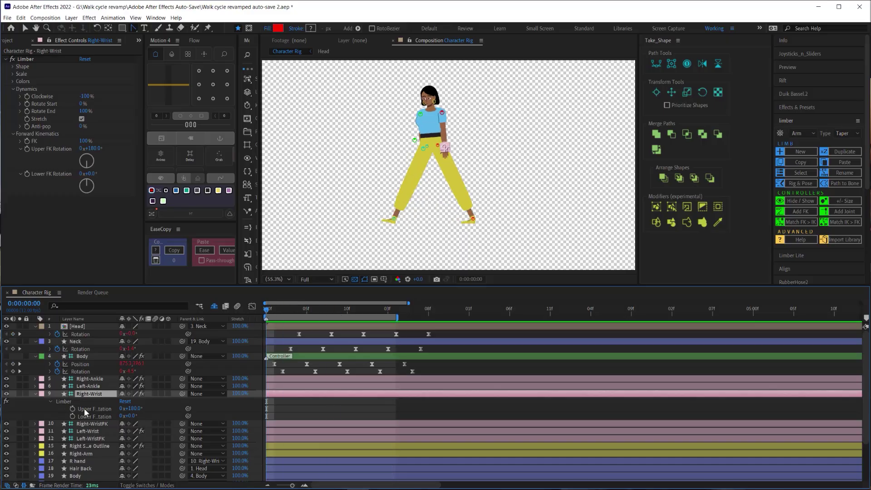
pyautogui.click(72, 408)
# Key Lower FK and Right-WristFK Rotation, posing the upper arm near 220° and hand near 14°
pyautogui.click(72, 416)
pyautogui.click(84, 424)
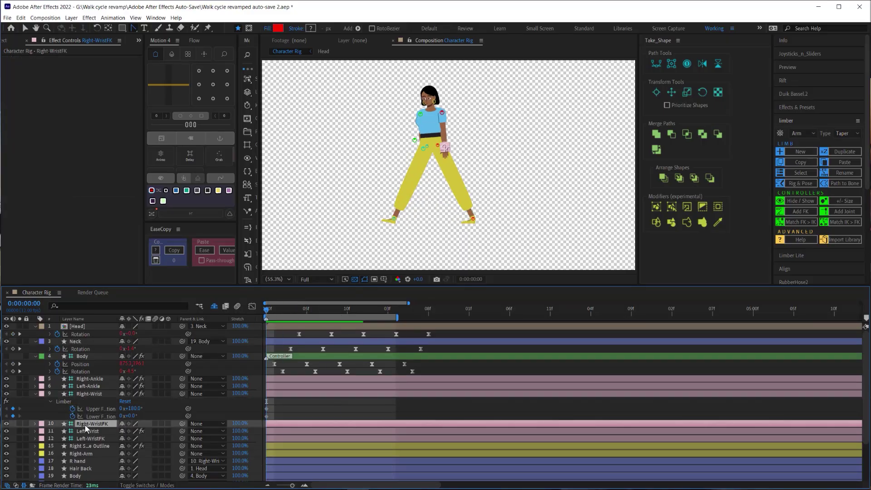
pyautogui.press('r')
pyautogui.click(56, 431)
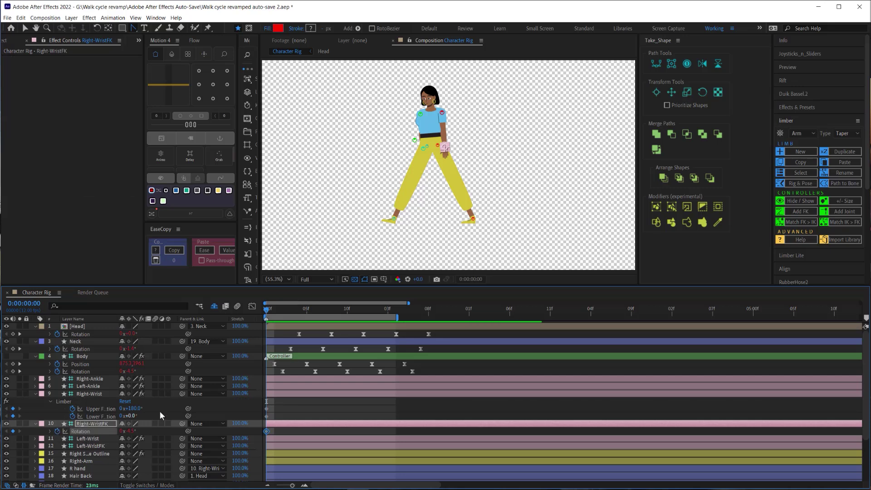
pyautogui.moveTo(131, 410)
pyautogui.mouseDown()
pyautogui.moveTo(154, 408)
pyautogui.moveTo(142, 416)
pyautogui.mouseUp()
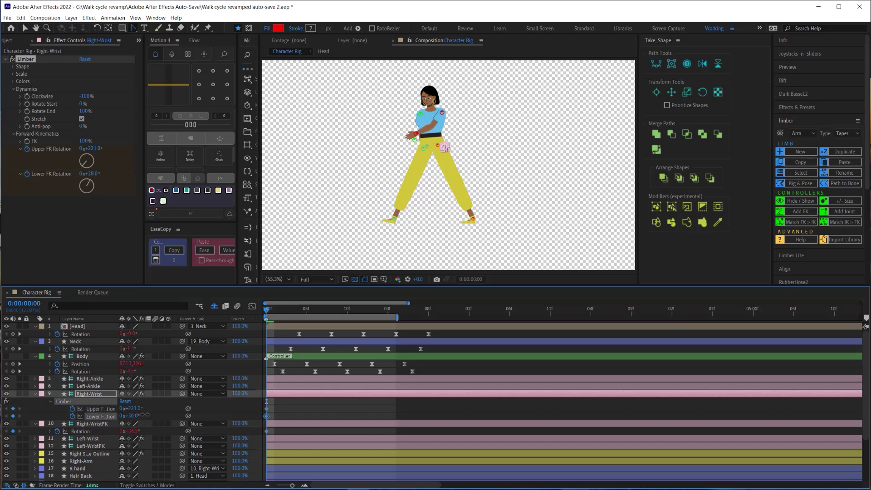
pyautogui.moveTo(136, 430); pyautogui.dragTo(434, 200)
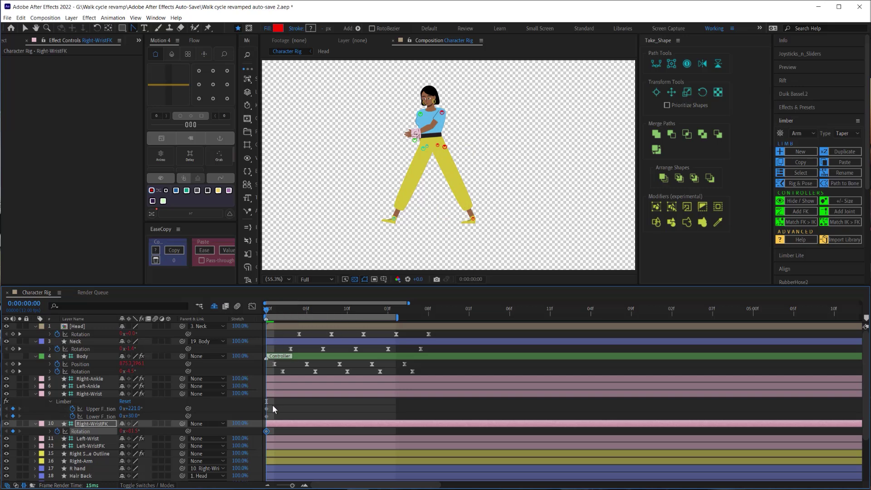
# Copy the starting arm pose to 1:04 and add FK rotation keys at frame 8
pyautogui.moveTo(273, 405); pyautogui.dragTo(262, 419)
pyautogui.click(396, 311)
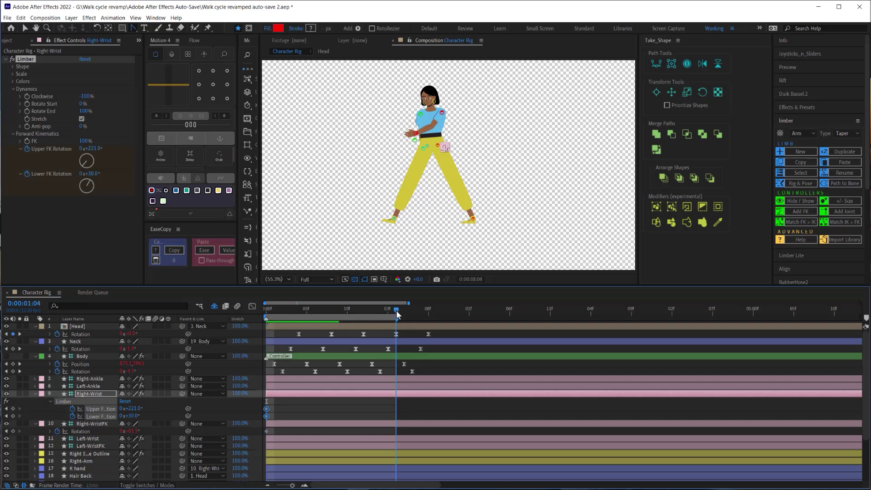
pyautogui.hotkey('ctrl', 'v')
pyautogui.moveTo(277, 430); pyautogui.dragTo(265, 434)
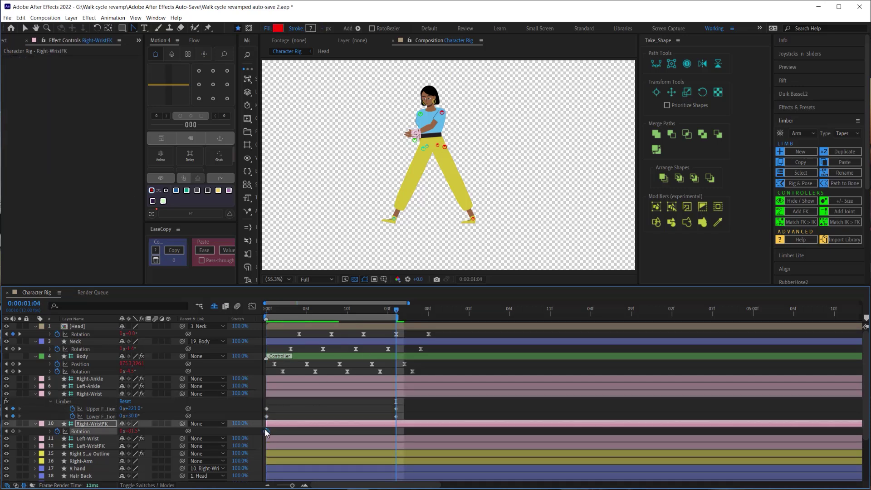
pyautogui.click(334, 308)
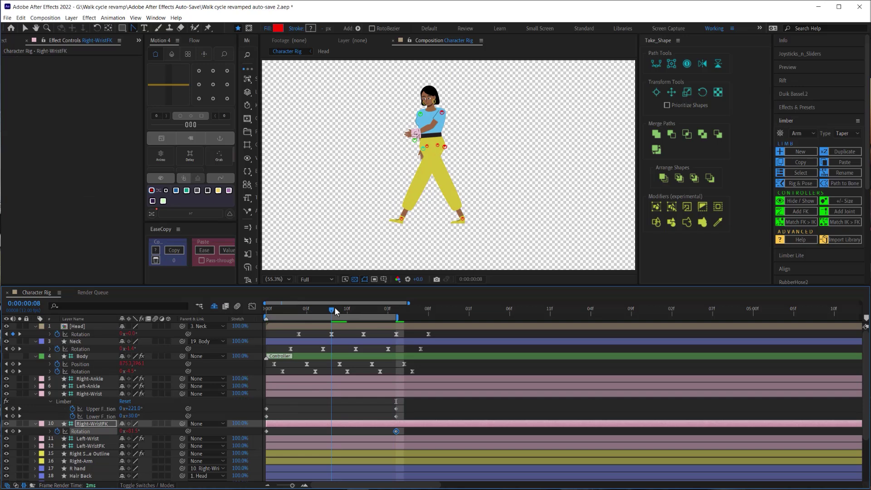
pyautogui.click(842, 222)
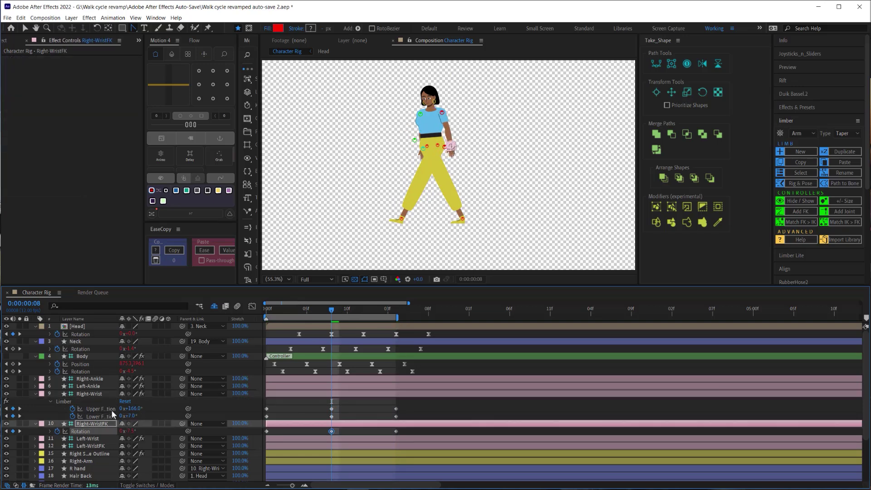
pyautogui.keyDown('alt'); pyautogui.click(72, 409); pyautogui.keyUp('alt')
# Give Upper and Lower FK Rotation loopIn() expressions
pyautogui.write('loop')
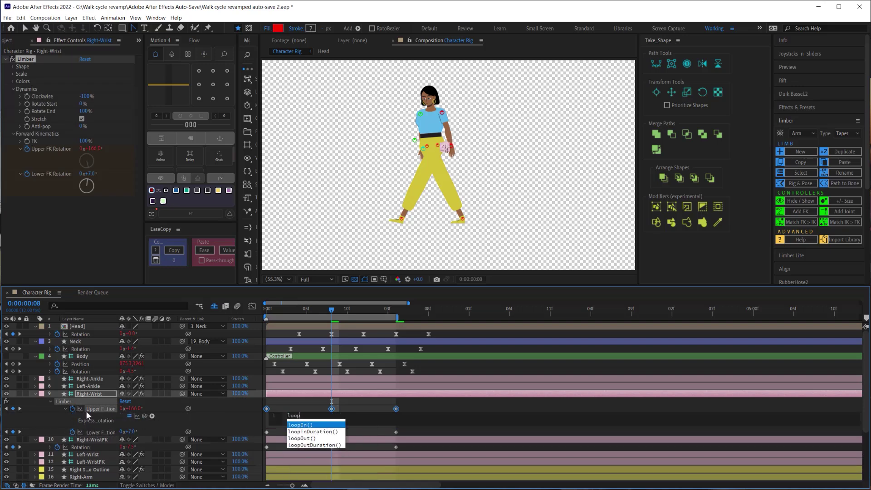
pyautogui.press('Return')
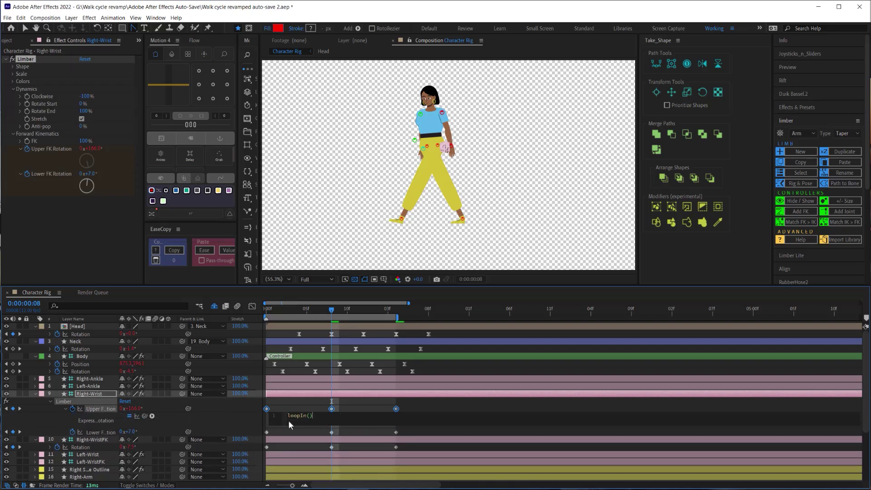
pyautogui.keyDown('alt'); pyautogui.click(73, 432); pyautogui.keyUp('alt')
pyautogui.write('loopIn()')
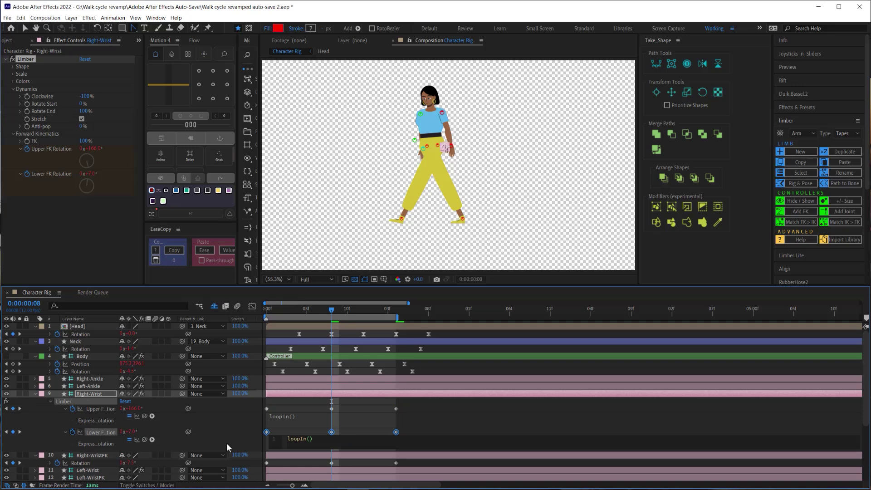
# Paste the Limber FK end-rotation expression into Right-WristFK's Rotation and verify it
pyautogui.click(210, 450)
pyautogui.keyDown('alt'); pyautogui.click(57, 463); pyautogui.keyUp('alt')
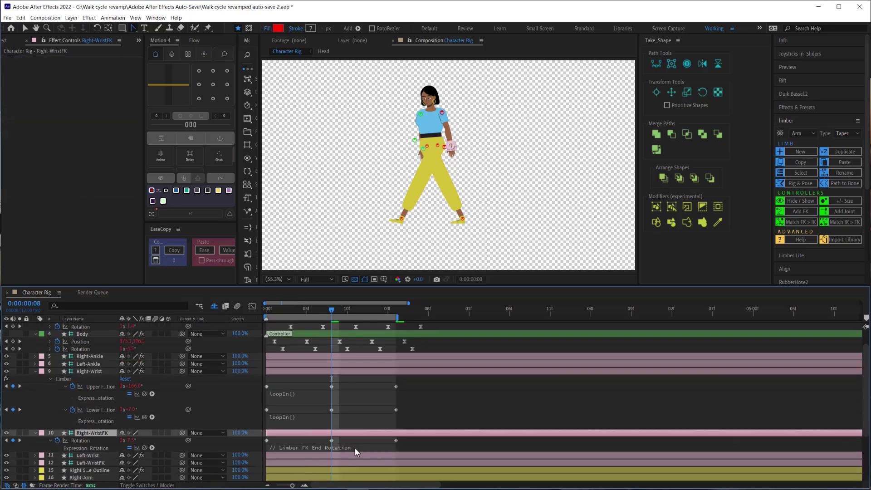
pyautogui.hotkey('ctrl', 'v')
pyautogui.press('KP_Enter')
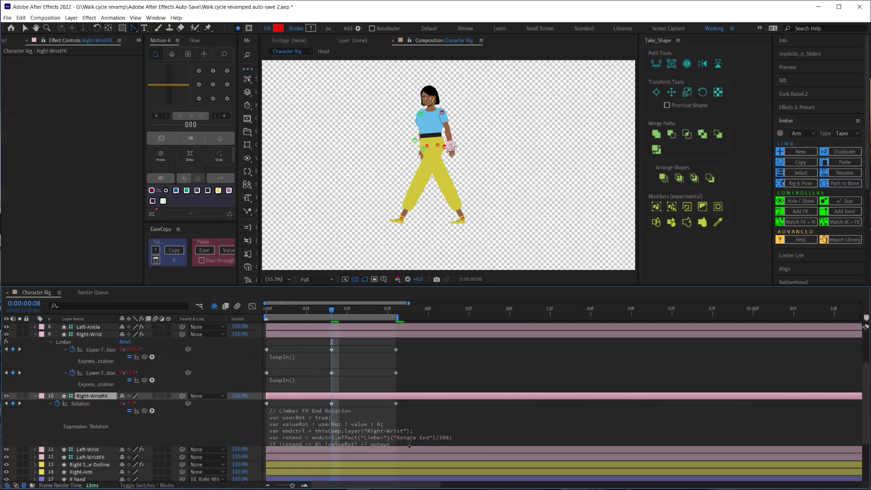
pyautogui.click(393, 437)
pyautogui.click(426, 474)
pyautogui.scroll(-1, 416, 468)
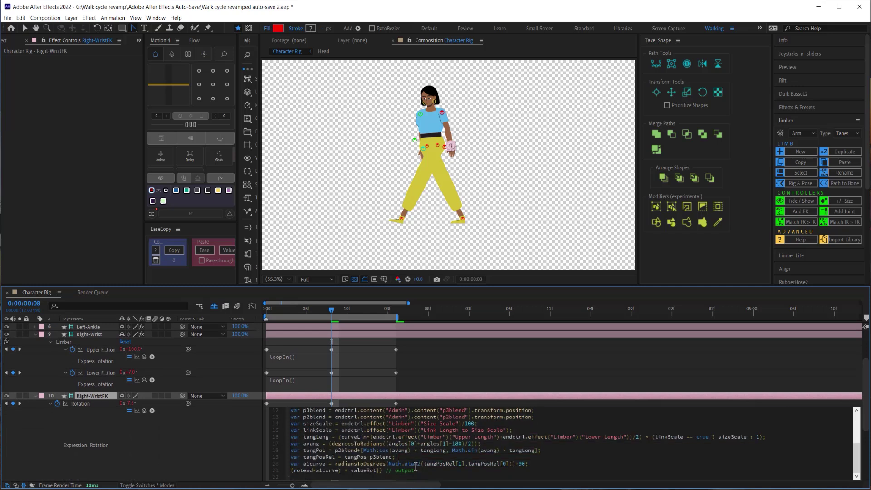
pyautogui.scroll(3, 435, 438)
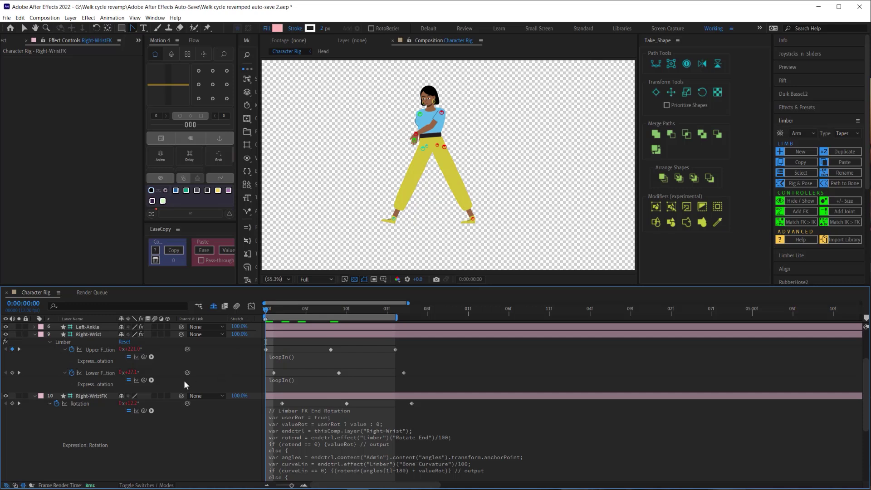
# Select the Upper FK Rotation keyframes and move to the Left-Wrist layer
pyautogui.click(97, 350)
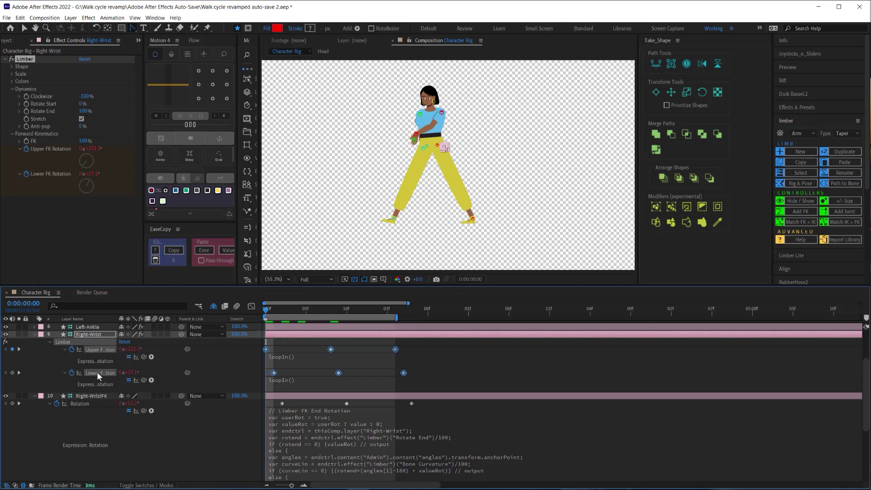
pyautogui.scroll(-2, 99, 372)
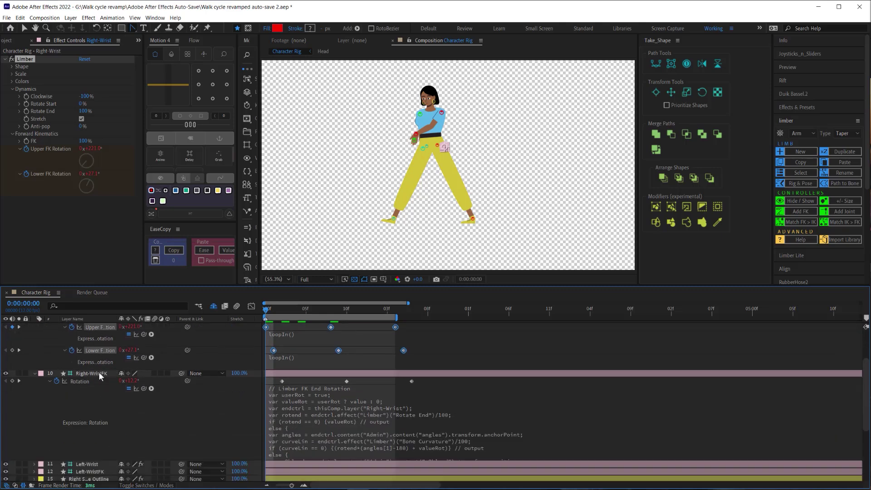
pyautogui.click(96, 441)
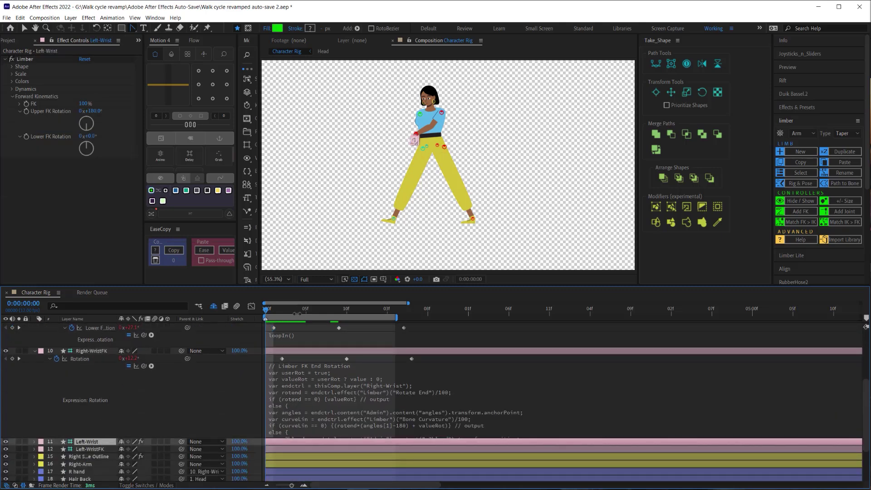
# Paste the FK rotation keys onto Left-Wrist at frame 8
pyautogui.moveTo(306, 309); pyautogui.dragTo(328, 309)
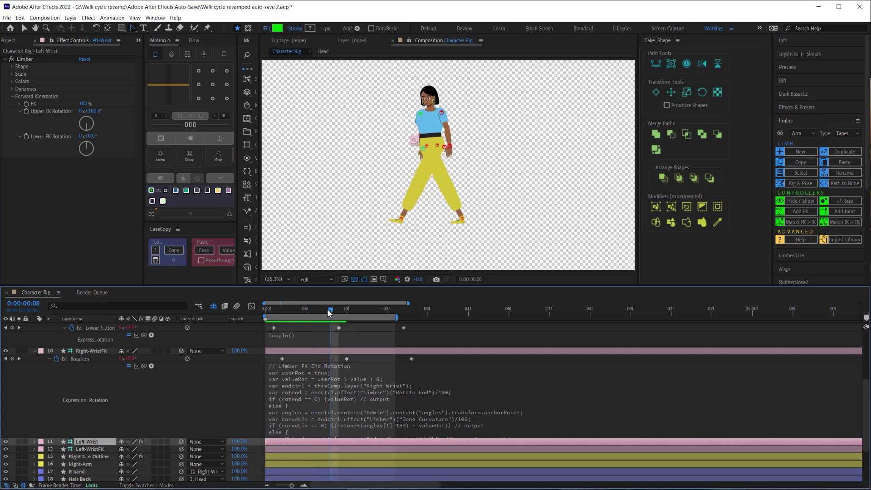
pyautogui.hotkey('ctrl', 'v')
pyautogui.press('u')
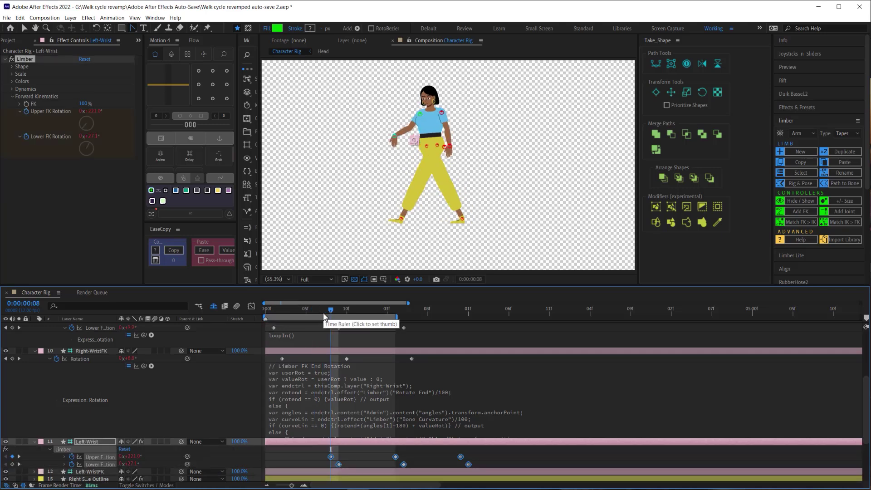
pyautogui.scroll(-2, 312, 361)
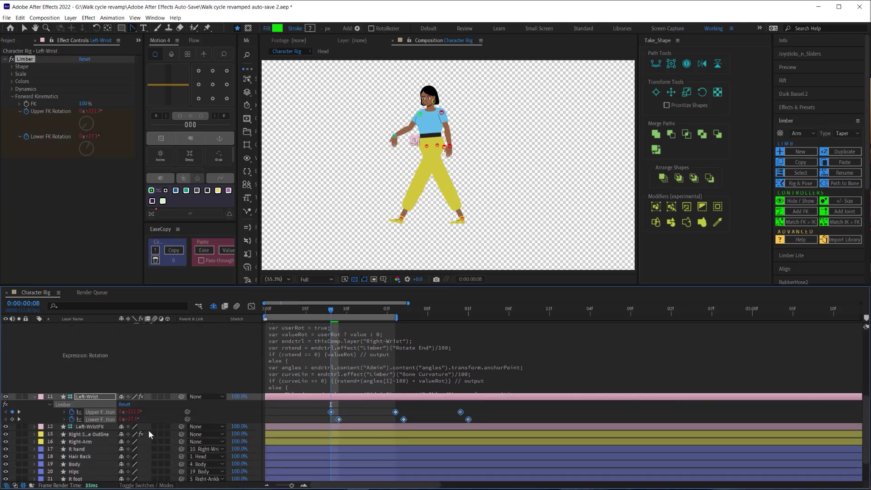
# Key Left-WristFK rotation at frame 10 and 2:02 (57°), then paste its rig expression
pyautogui.click(96, 428)
pyautogui.click(34, 426)
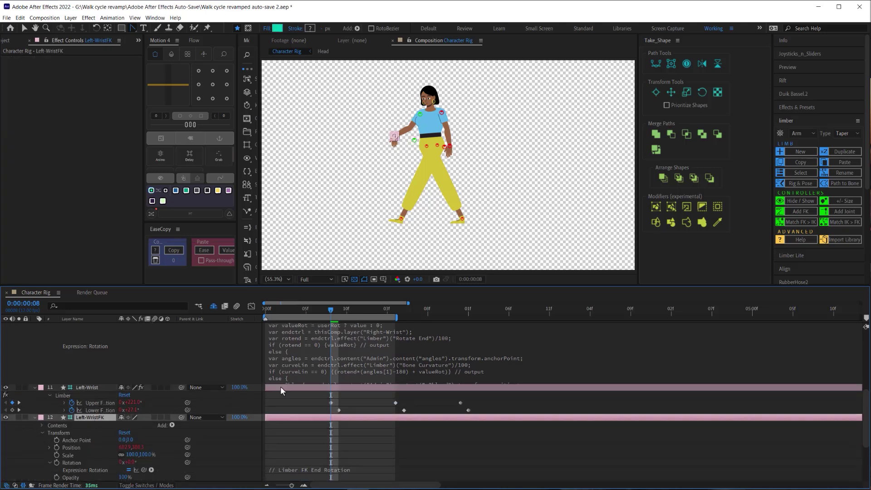
pyautogui.moveTo(335, 317); pyautogui.dragTo(346, 316)
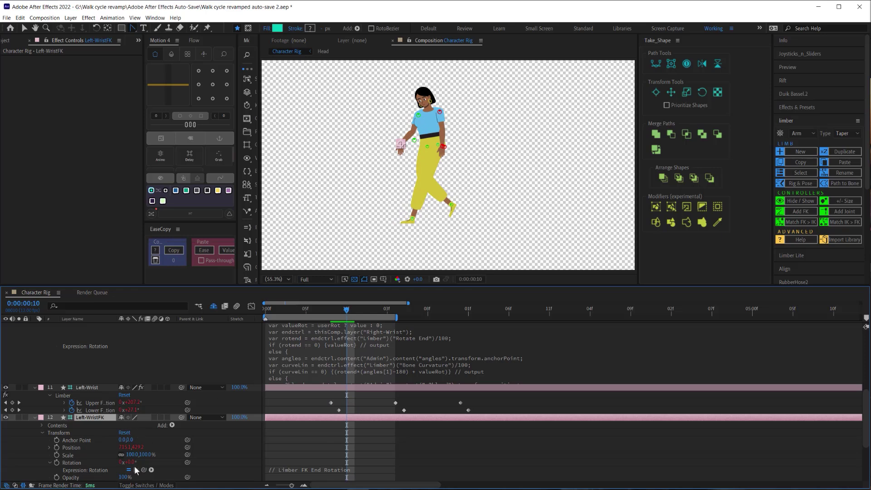
pyautogui.hotkey('alt', 'shift', 'r')
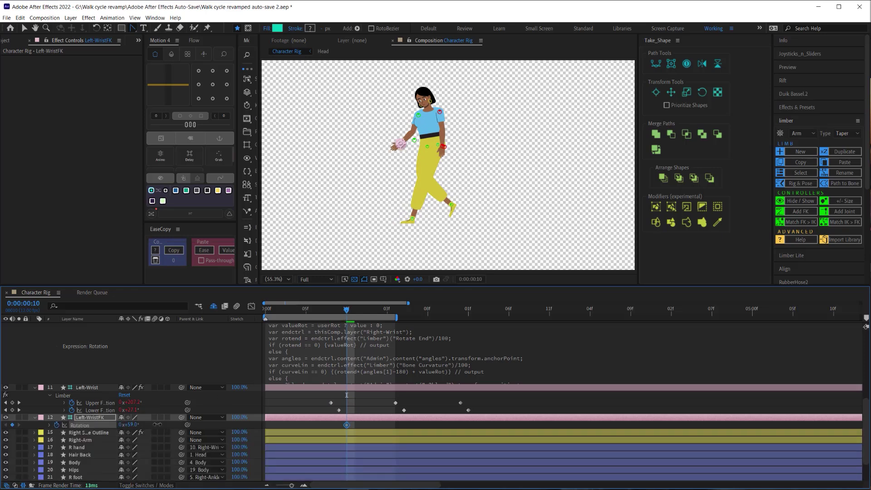
pyautogui.click(412, 310)
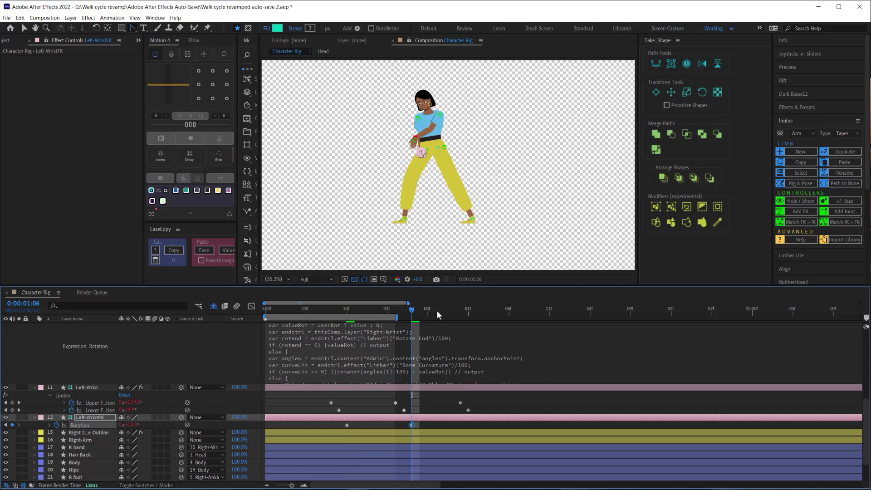
pyautogui.click(476, 310)
pyautogui.moveTo(132, 425); pyautogui.dragTo(150, 424)
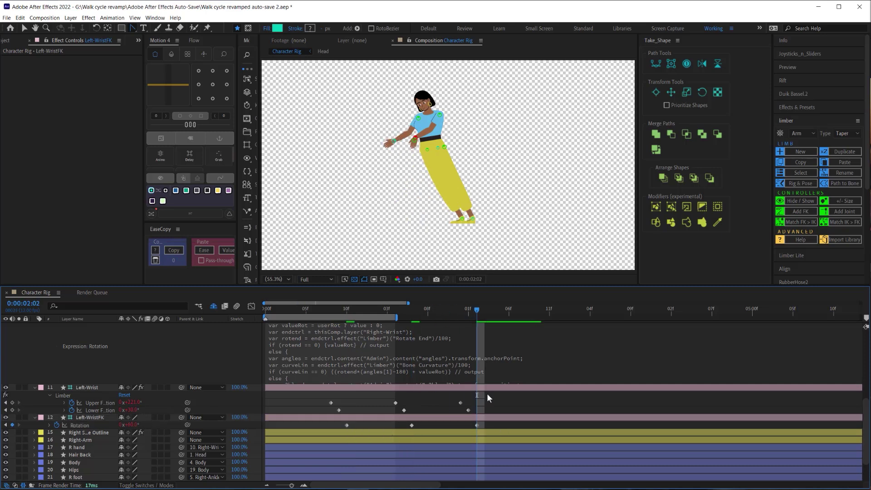
pyautogui.hotkey('ctrl', 'v')
pyautogui.click(393, 436)
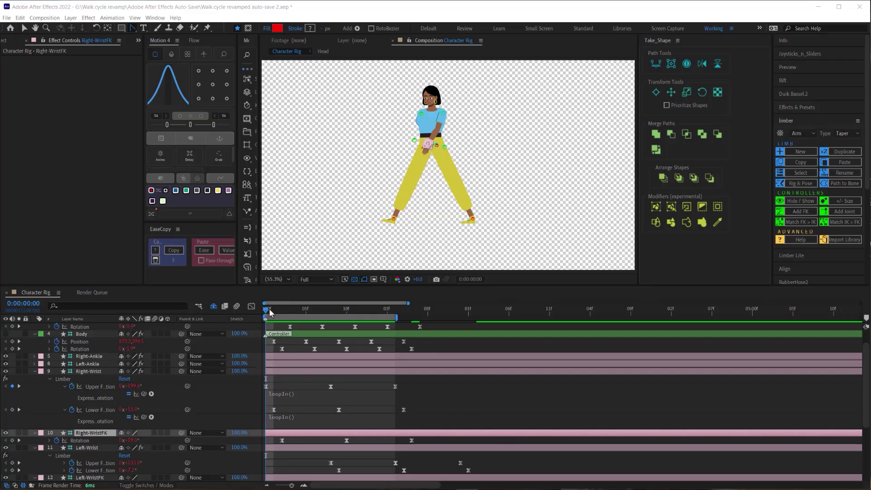
# Scrub to frame 8, marquee-select both wrists' keyframes, then set the time to frame 1
pyautogui.moveTo(268, 309)
pyautogui.mouseDown()
pyautogui.moveTo(331, 314)
pyautogui.moveTo(262, 317)
pyautogui.mouseUp()
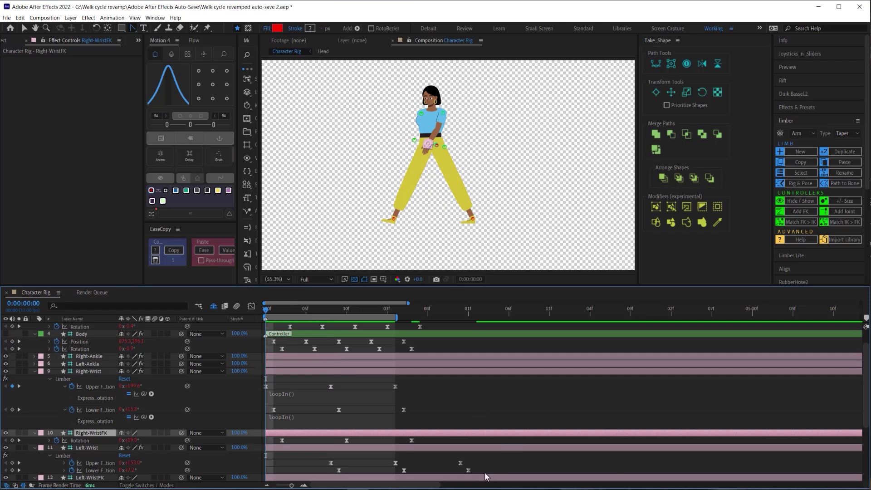
pyautogui.scroll(-2, 480, 467)
pyautogui.moveTo(497, 467); pyautogui.dragTo(274, 366)
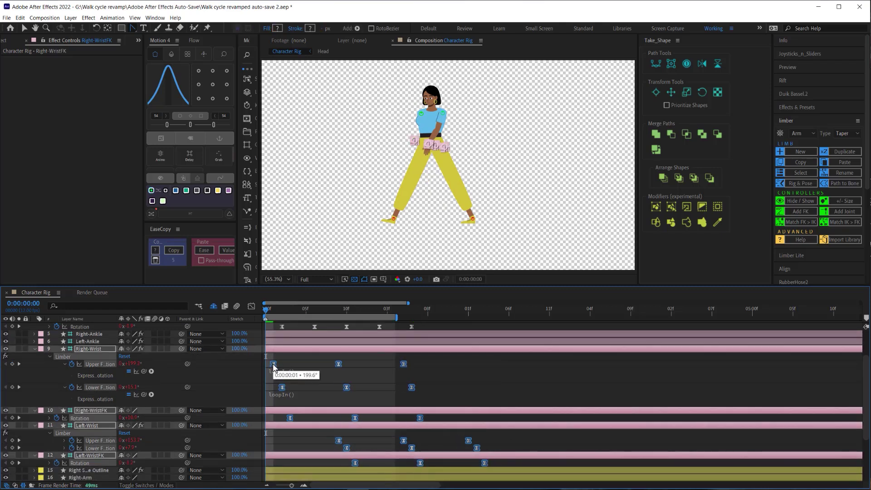
pyautogui.scroll(3, 287, 355)
pyautogui.click(271, 308)
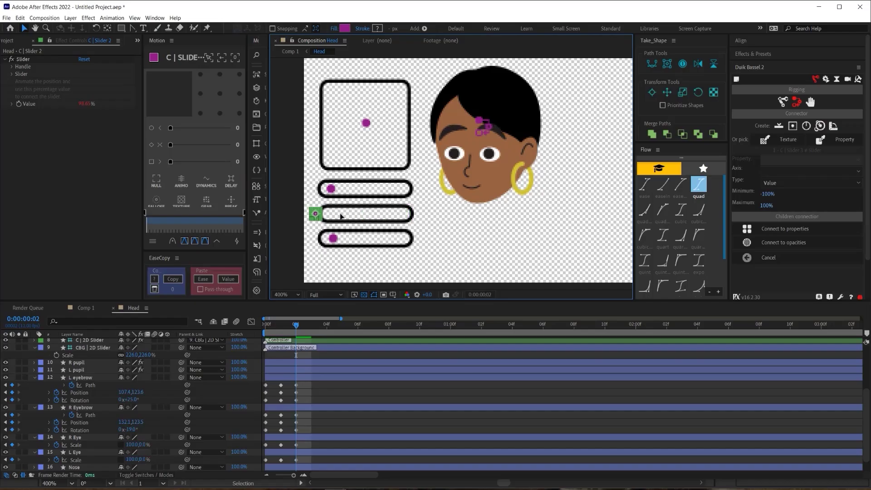
# Switch to the browser showing Keyframe Academy's Character Animation Launch Pad course page ($197.00)
pyautogui.moveTo(309, 217); pyautogui.dragTo(328, 217)
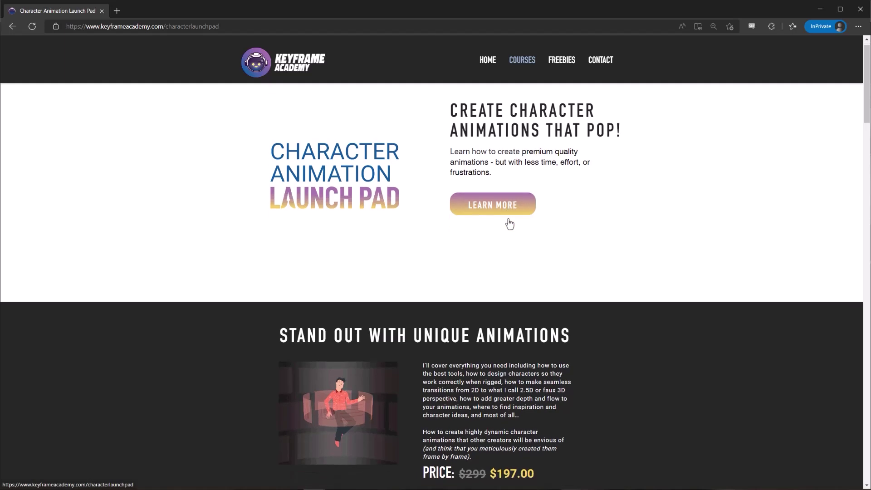
# Scroll past the What You'll Learn cards to the three Course Overview chapters
pyautogui.scroll(-6, 508, 222)
pyautogui.scroll(-5, 509, 222)
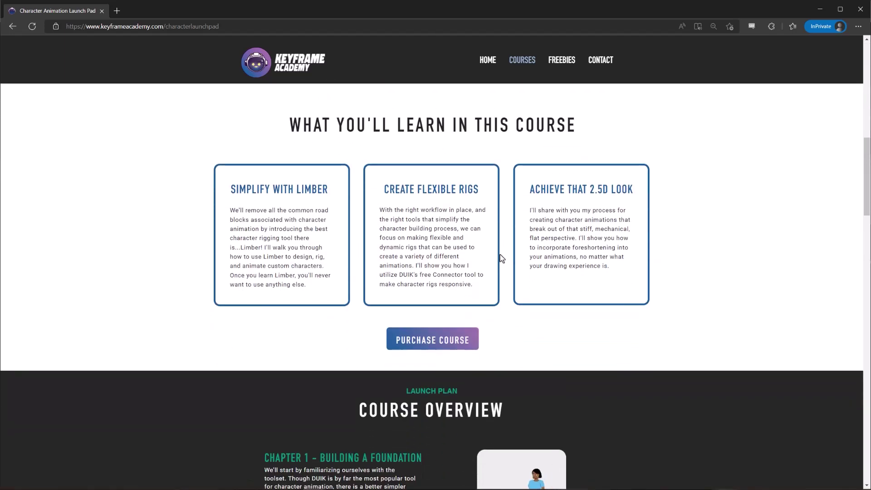
pyautogui.scroll(-1, 524, 286)
pyautogui.scroll(-6, 525, 288)
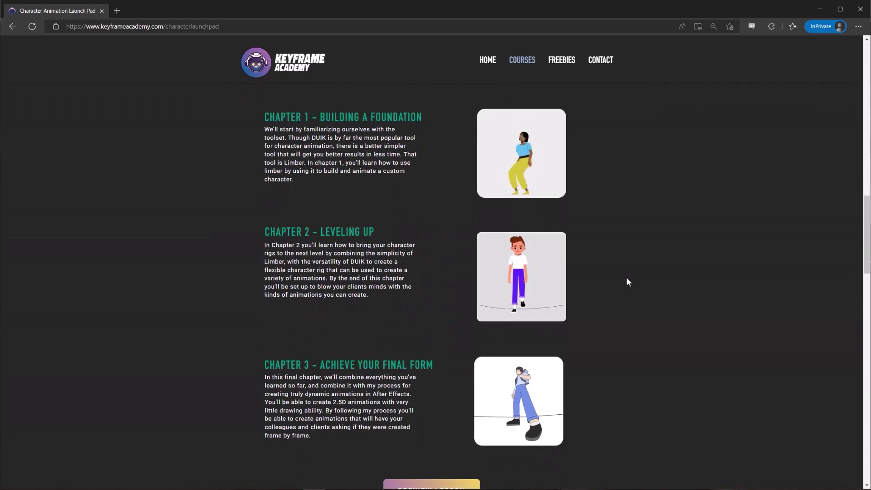